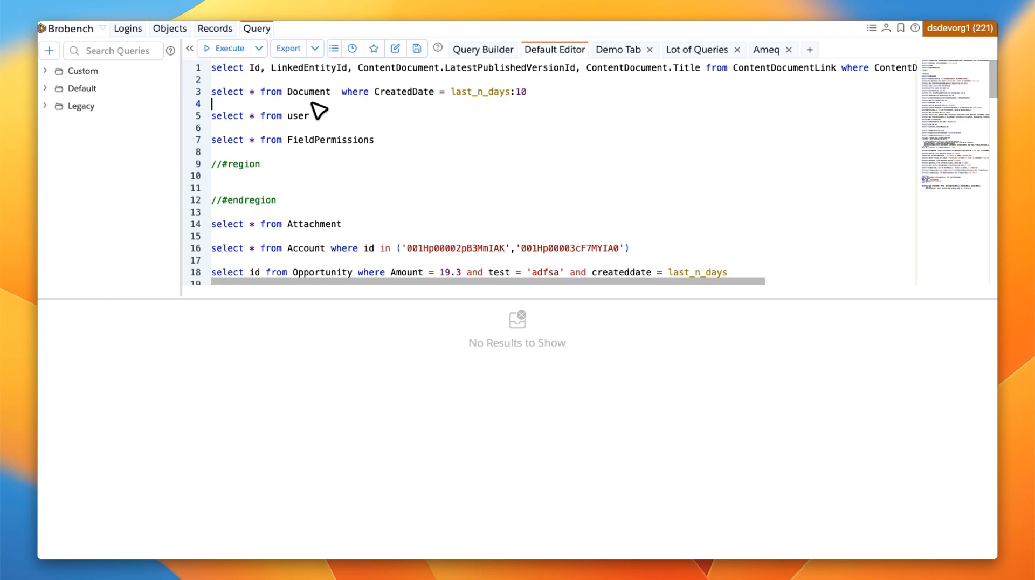
Run the query "select * from user" on line 5 of the Default Editor.
{"action": "double_click", "coordinate": [299, 115]}
{"action": "left_click", "coordinate": [225, 48]}
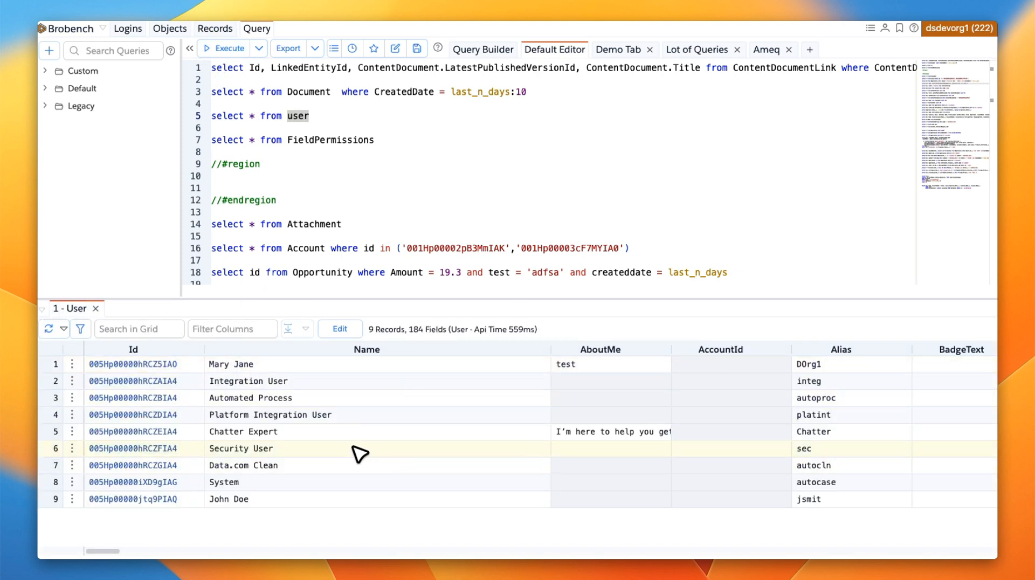
{"action": "right_click", "coordinate": [289, 398]}
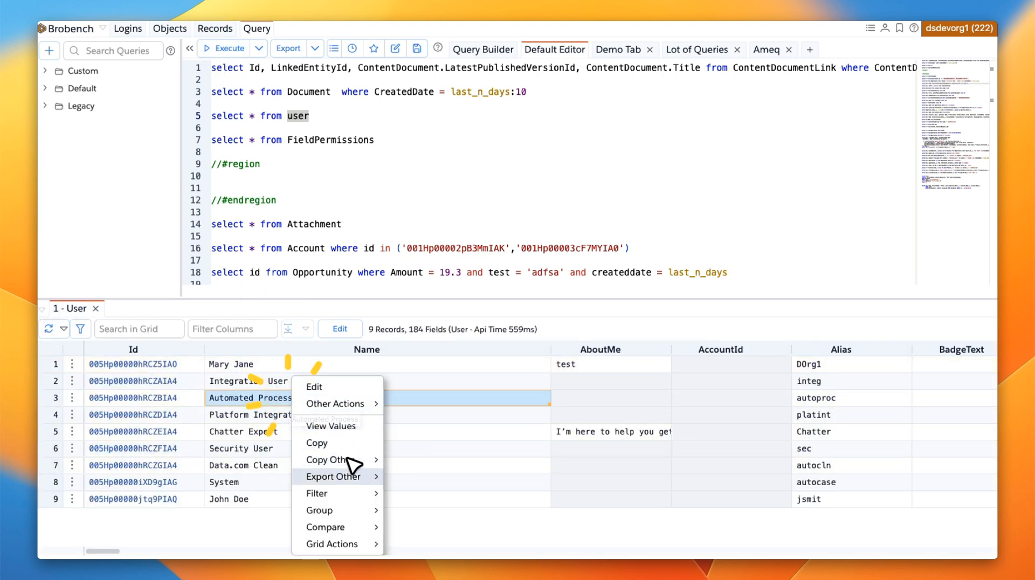
{"action": "mouse_move", "coordinate": [357, 477]}
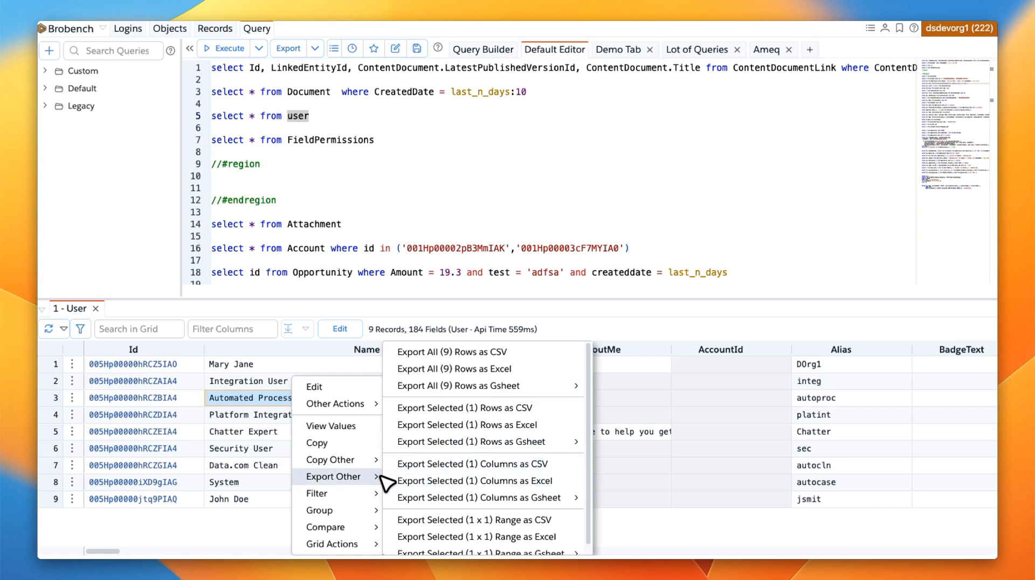
{"action": "mouse_move", "coordinate": [370, 462]}
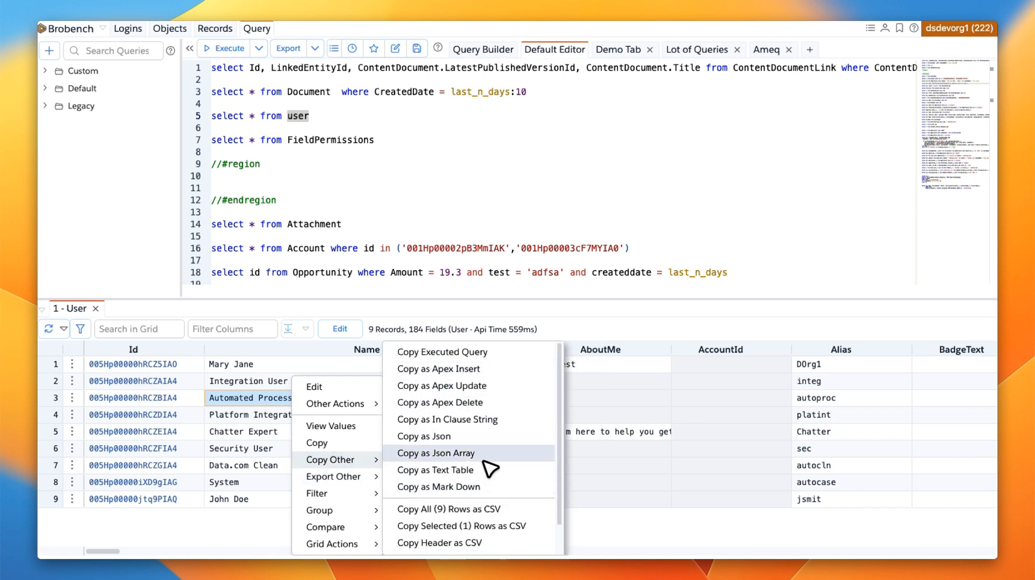
{"action": "scroll", "coordinate": [490, 469], "scroll_direction": "down", "scroll_amount": 1}
{"action": "left_click", "coordinate": [256, 397]}
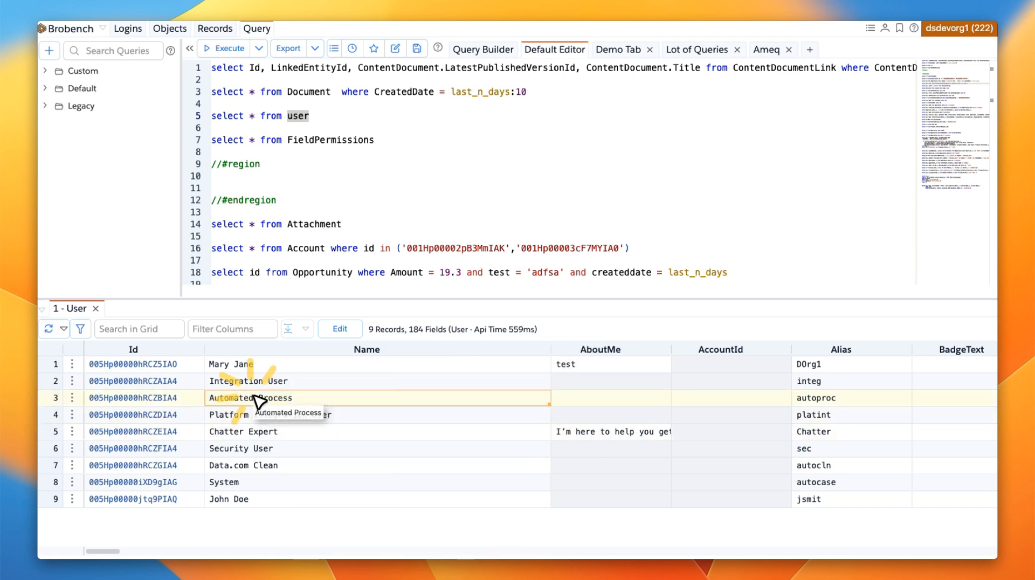
Copy the User result cells from Name to AccountId for rows 2 to 8.
{"action": "left_click_drag", "start_coordinate": [264, 382], "coordinate": [680, 480]}
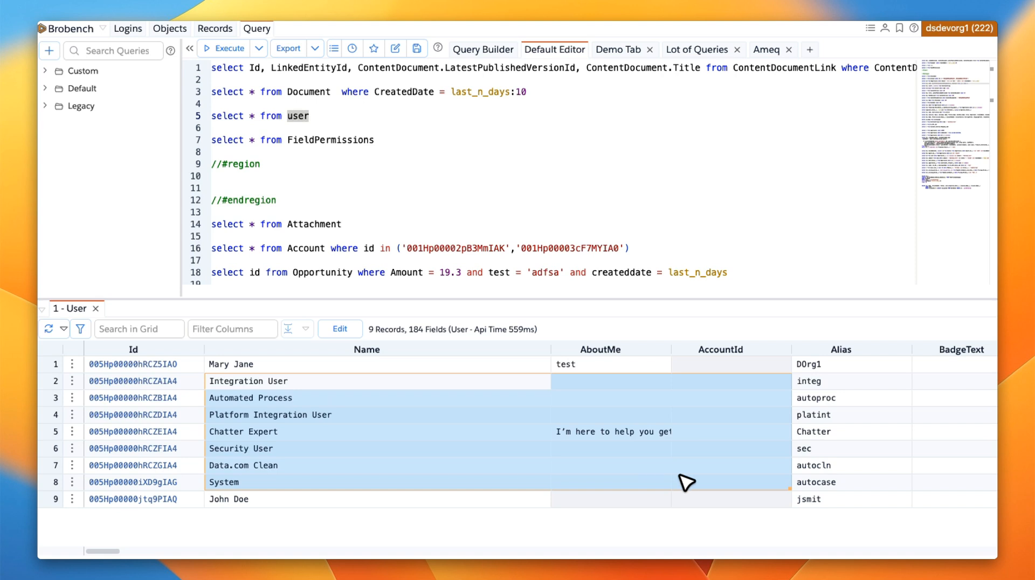
{"action": "key", "text": "ctrl+c"}
{"action": "left_click", "coordinate": [351, 391]}
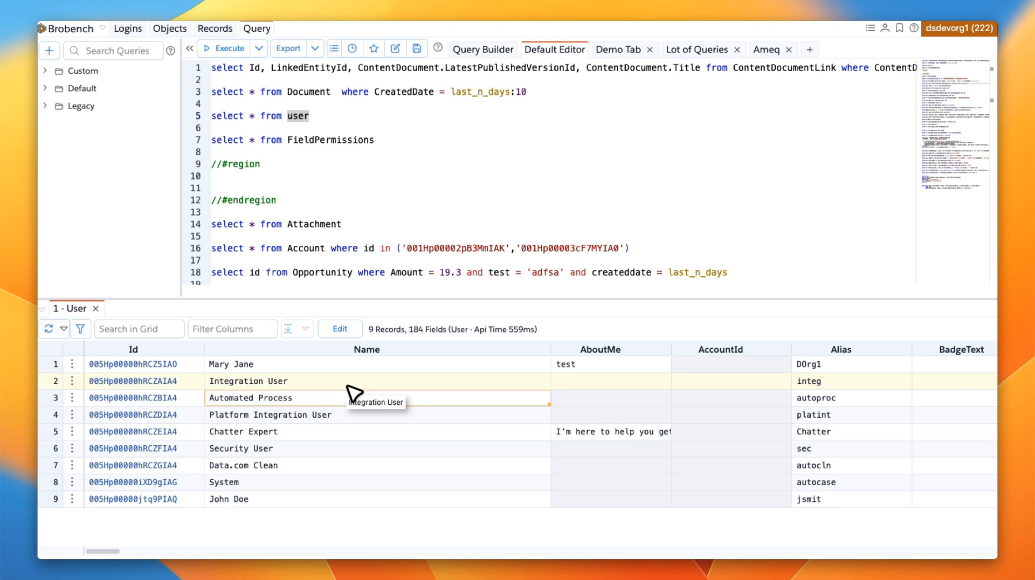
Run the query "select * from FieldPermissions" on line 7 and load 1 more batch of its records.
{"action": "left_click", "coordinate": [391, 141]}
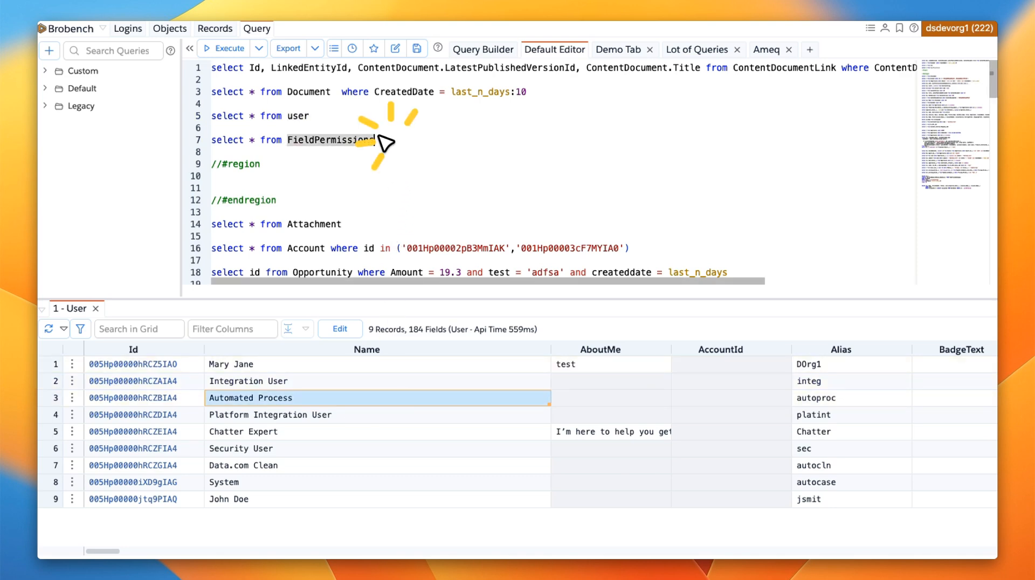
{"action": "left_click", "coordinate": [226, 49]}
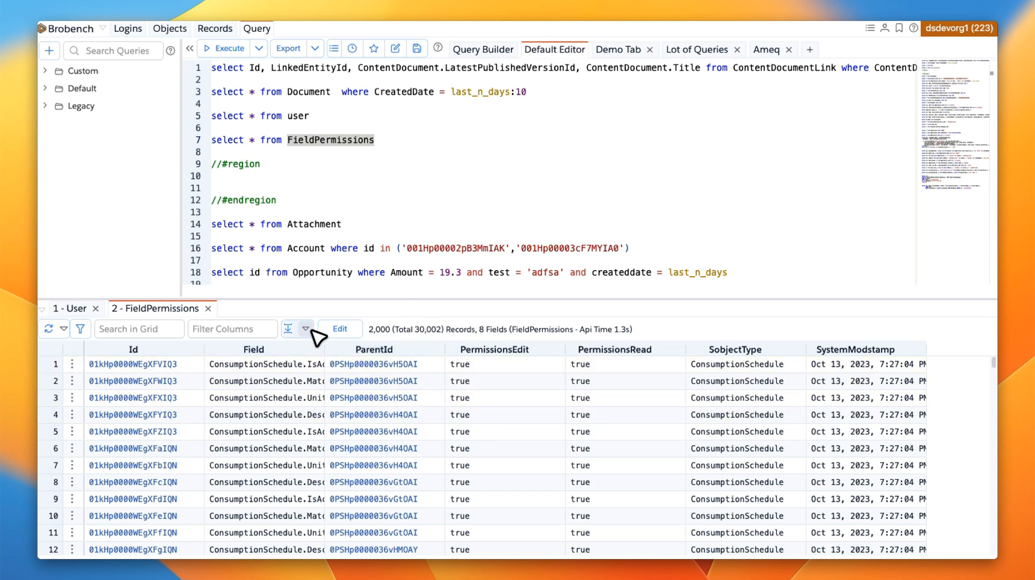
{"action": "left_click", "coordinate": [307, 329]}
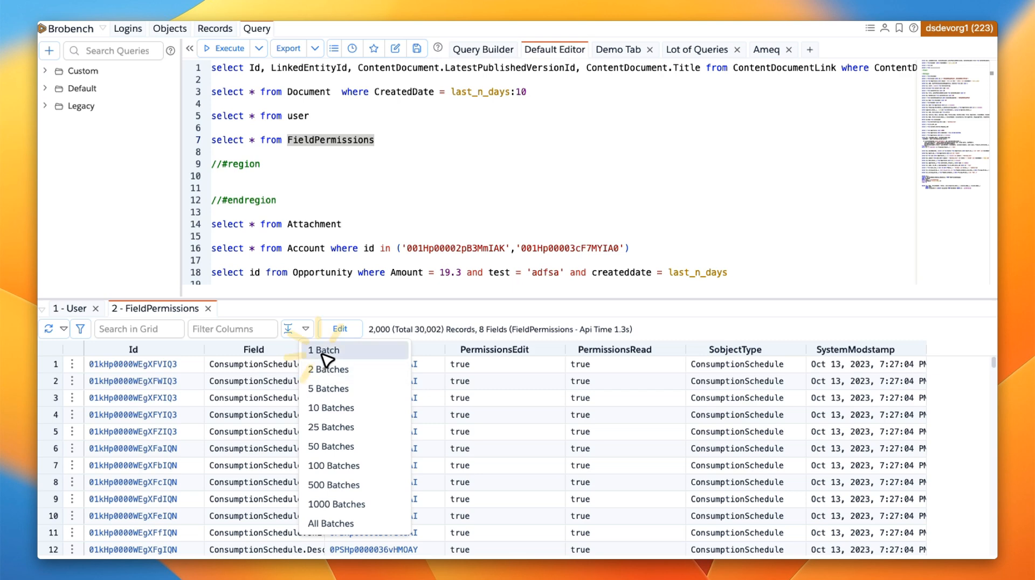
{"action": "left_click", "coordinate": [320, 350]}
{"action": "left_click", "coordinate": [306, 329]}
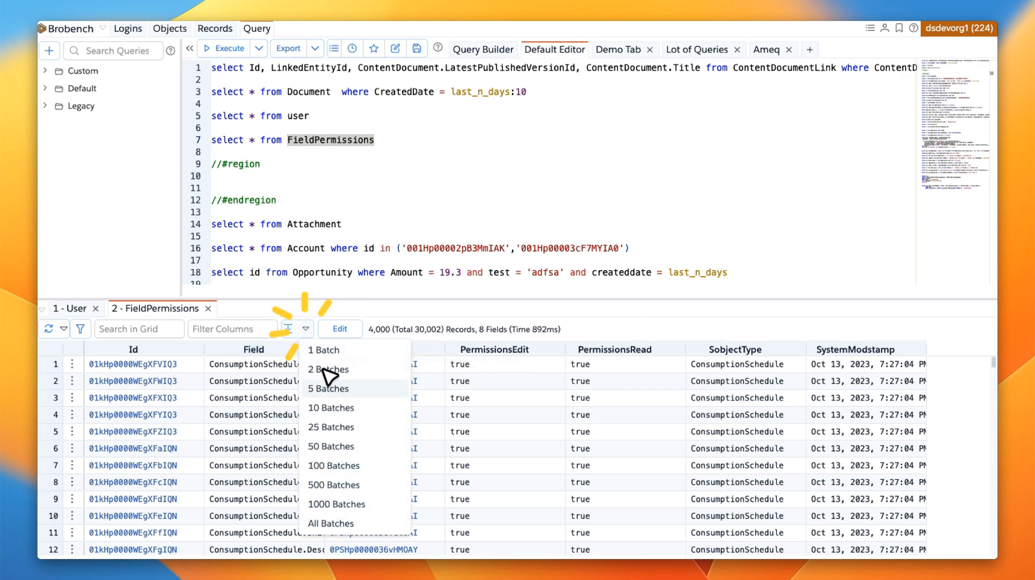
{"action": "left_click", "coordinate": [241, 400]}
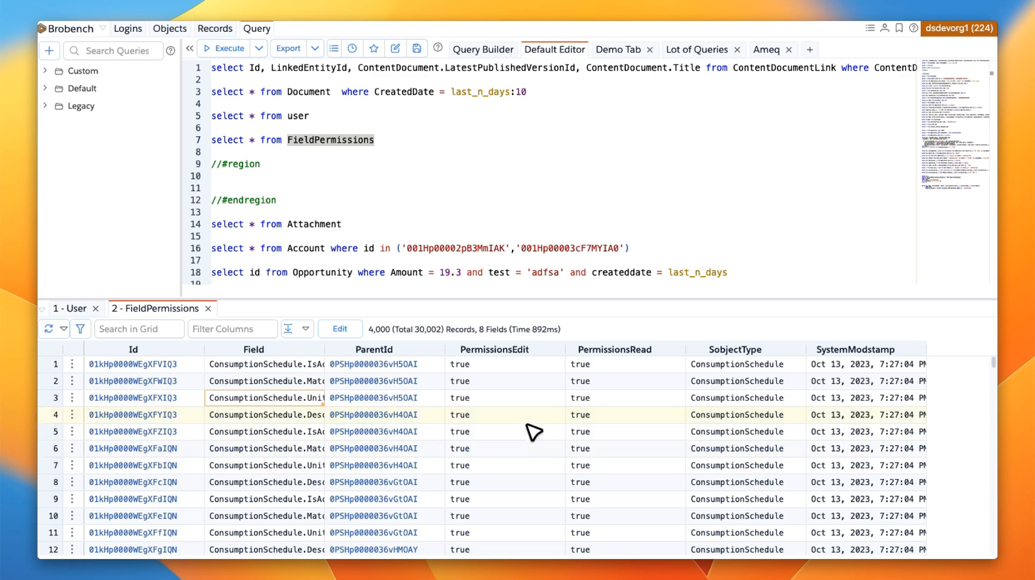
{"action": "right_click", "coordinate": [301, 409]}
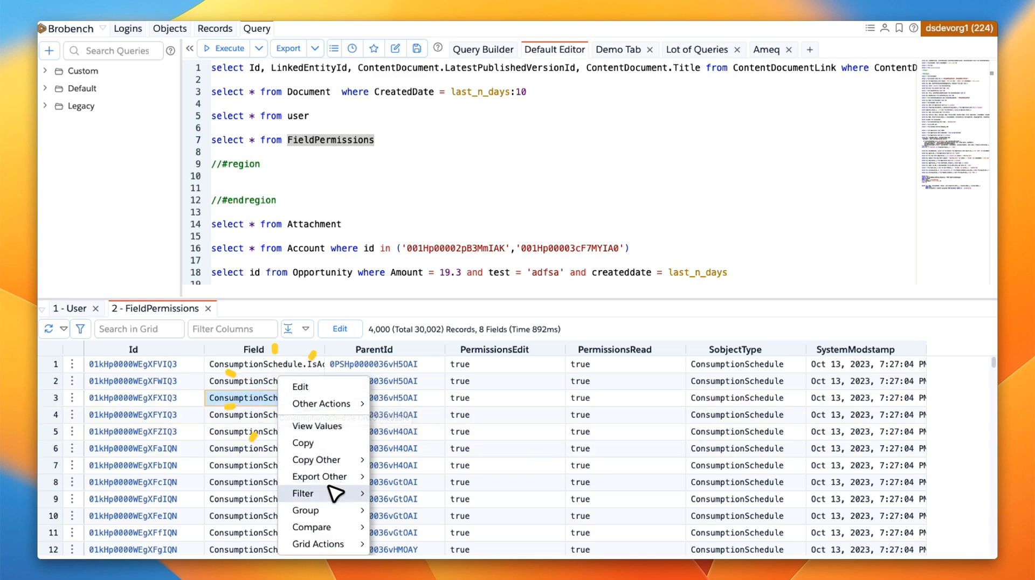
{"action": "mouse_move", "coordinate": [324, 476]}
{"action": "left_click", "coordinate": [653, 323]}
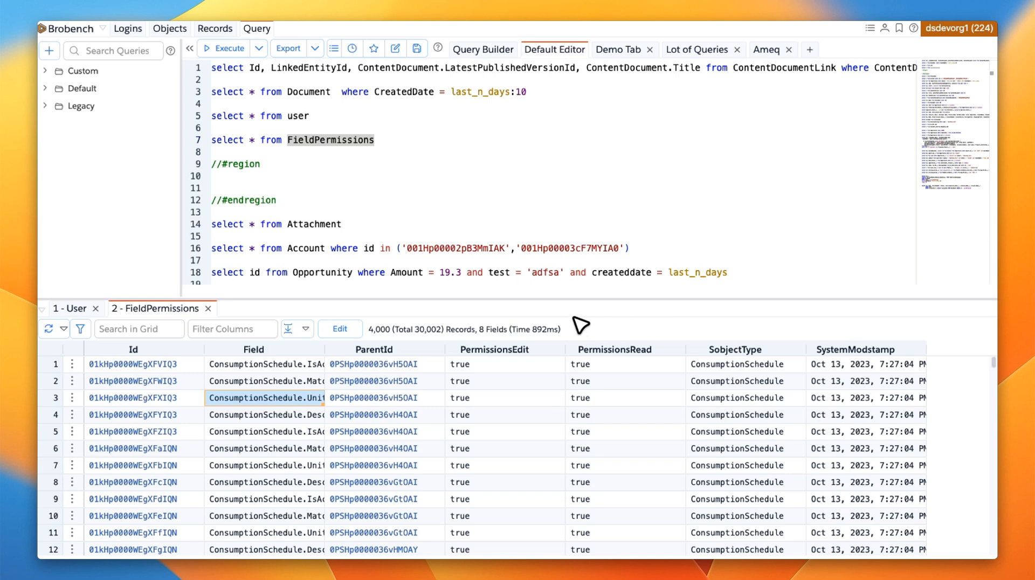
{"action": "left_click", "coordinate": [546, 312]}
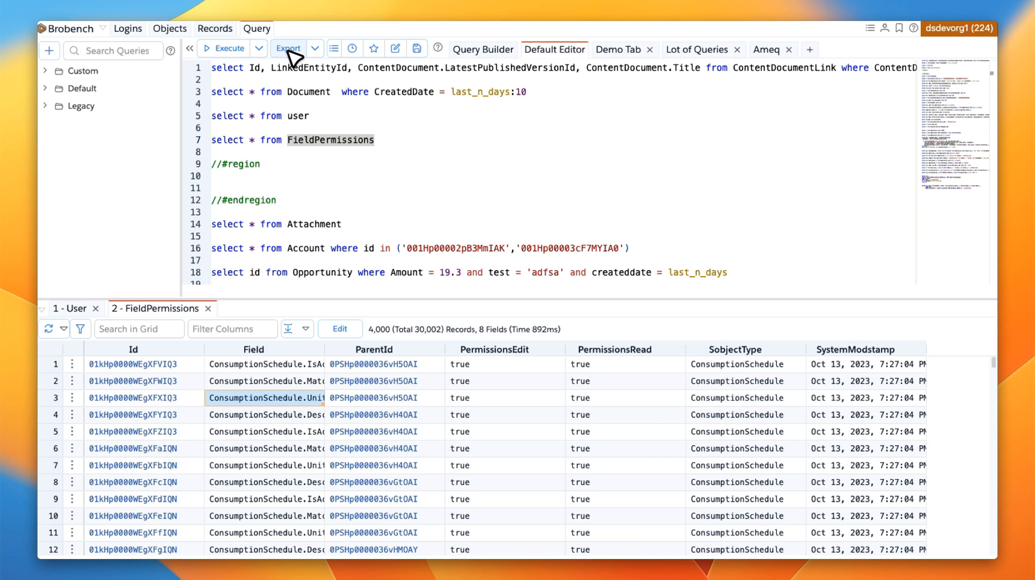
Export all records of the query "select * from FieldPermissions" on line 7 directly to a CSV file.
{"action": "left_click", "coordinate": [337, 120]}
{"action": "left_click_drag", "start_coordinate": [336, 120], "coordinate": [210, 117]}
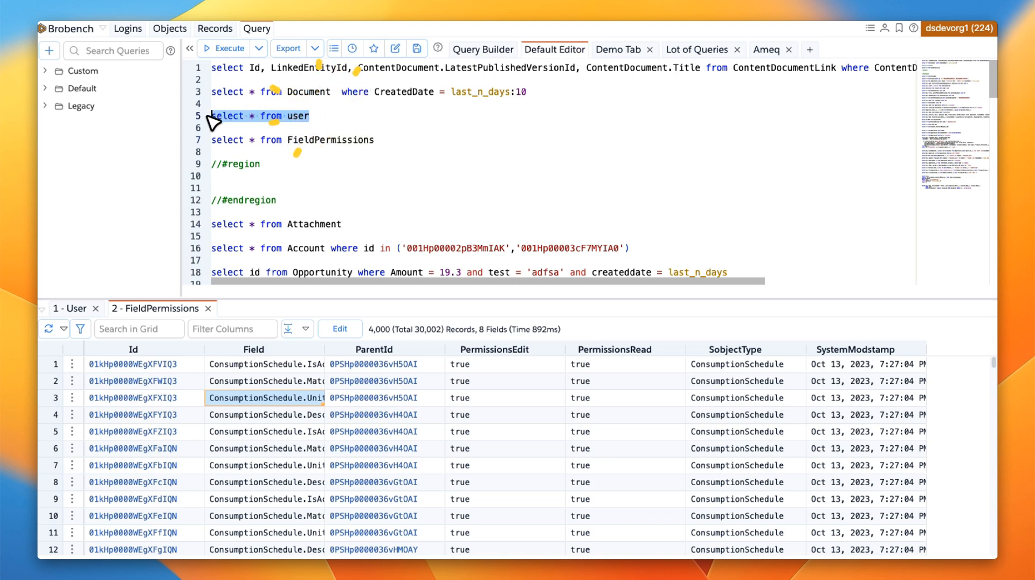
{"action": "left_click", "coordinate": [372, 141]}
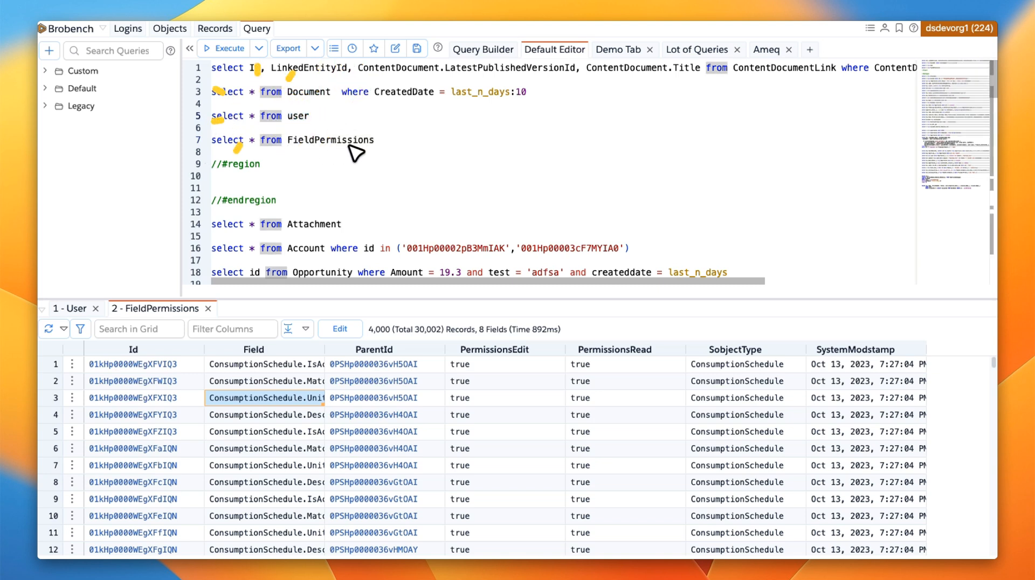
{"action": "left_click_drag", "start_coordinate": [372, 141], "coordinate": [194, 145]}
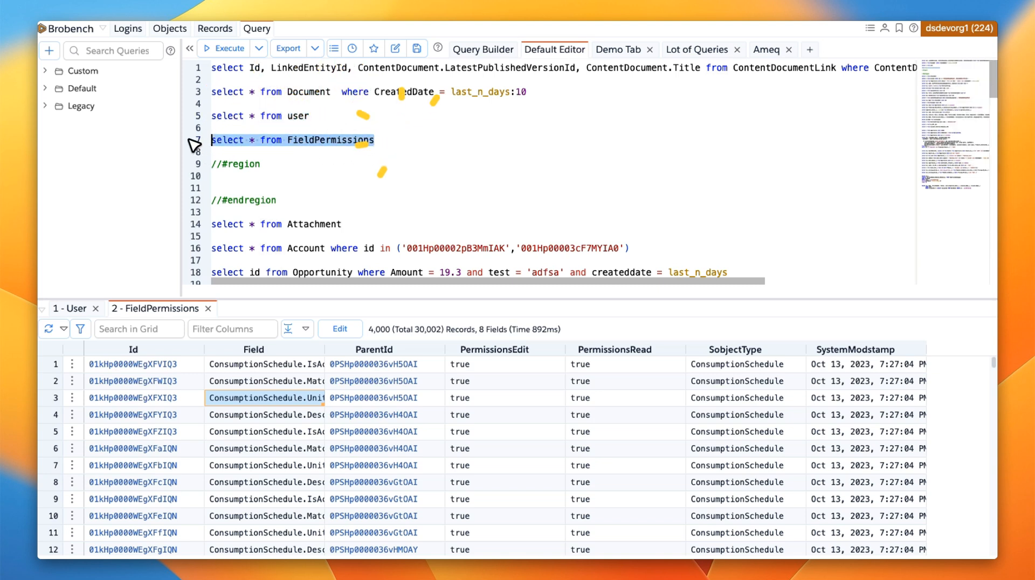
{"action": "left_click", "coordinate": [291, 48]}
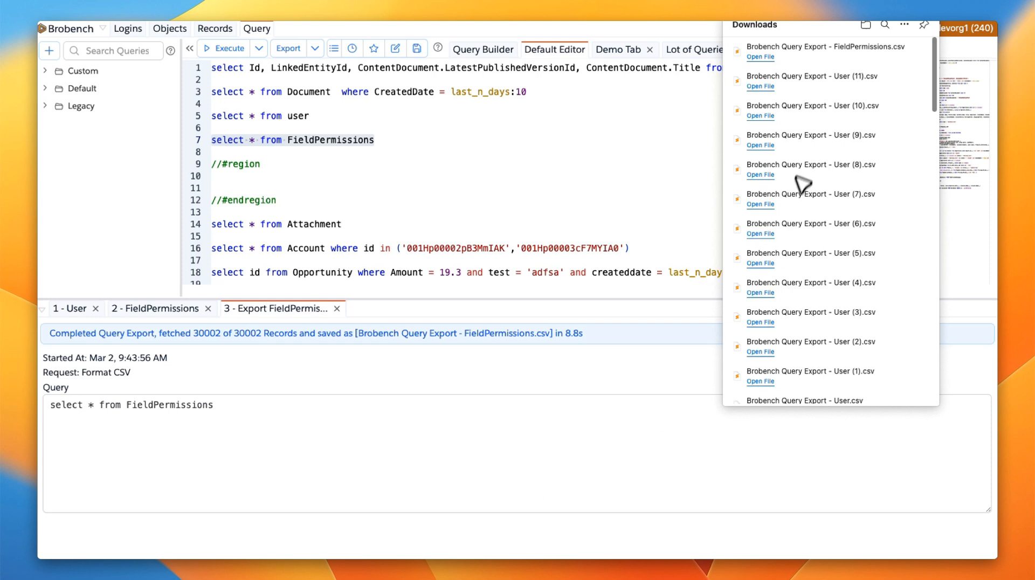
{"action": "left_click", "coordinate": [337, 157]}
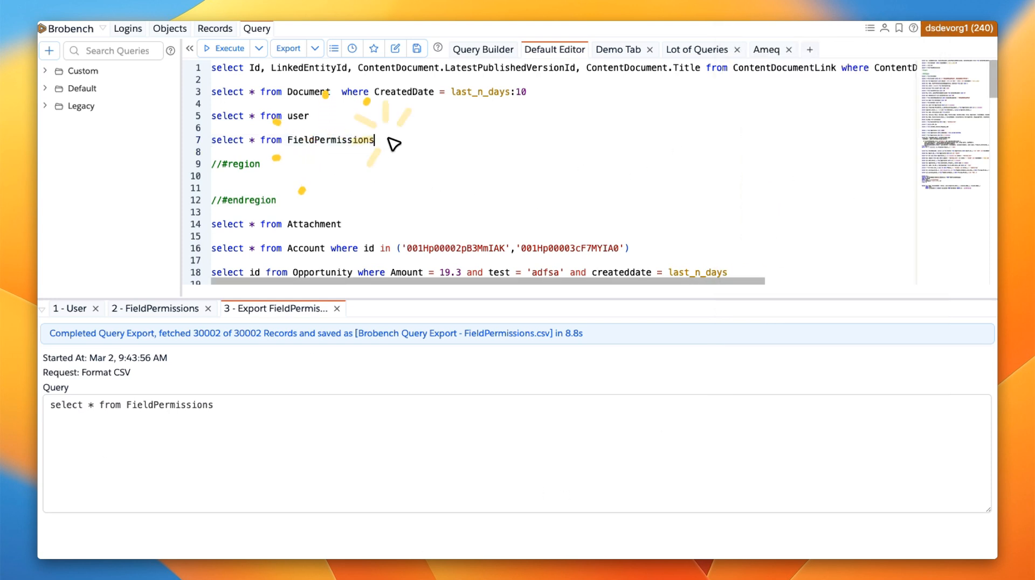
Start an export with options for the FieldPermissions query on line 7 and set its format to Gsheet.
{"action": "left_click_drag", "start_coordinate": [378, 139], "coordinate": [198, 147]}
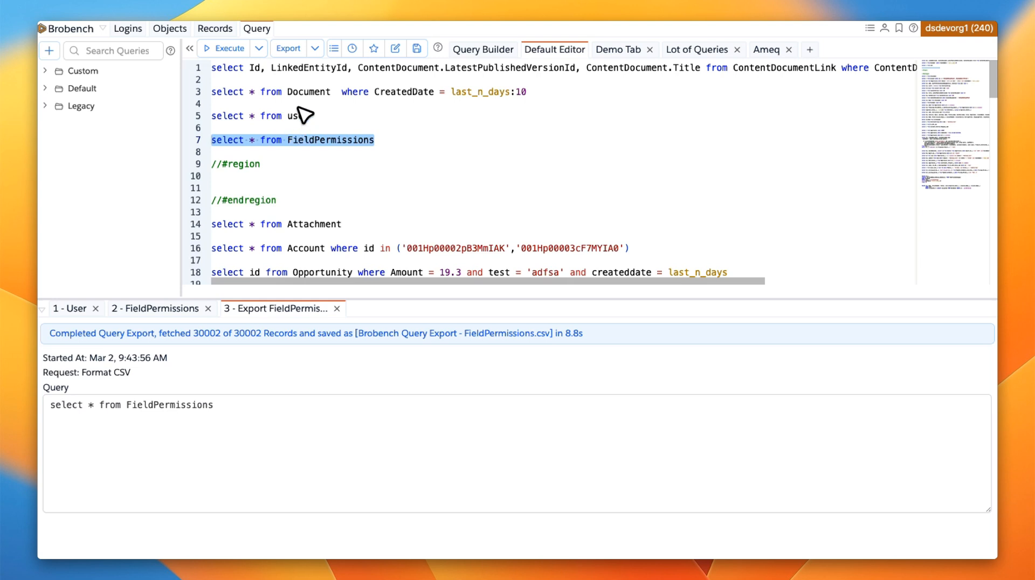
{"action": "left_click", "coordinate": [315, 49]}
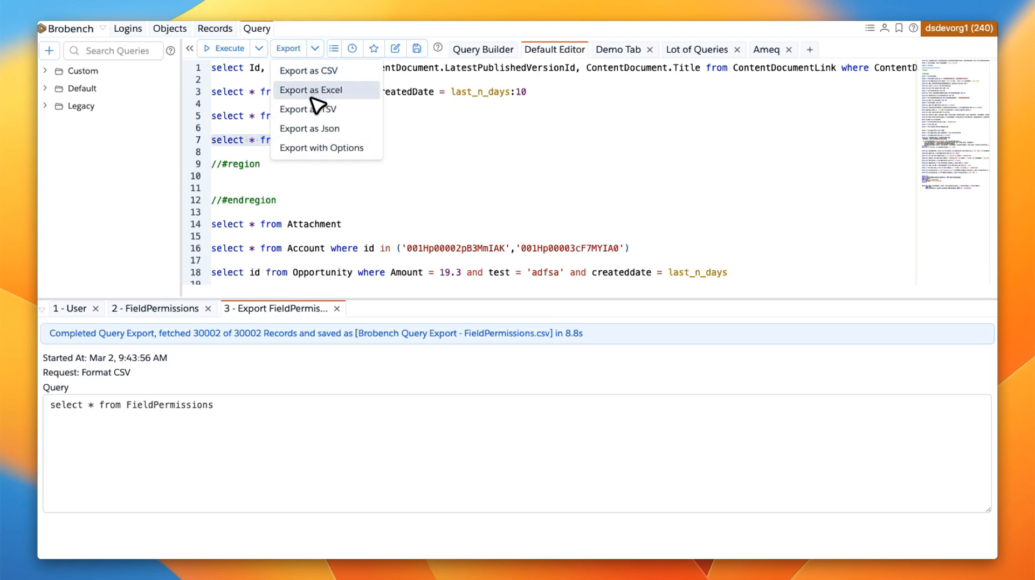
{"action": "left_click", "coordinate": [312, 147]}
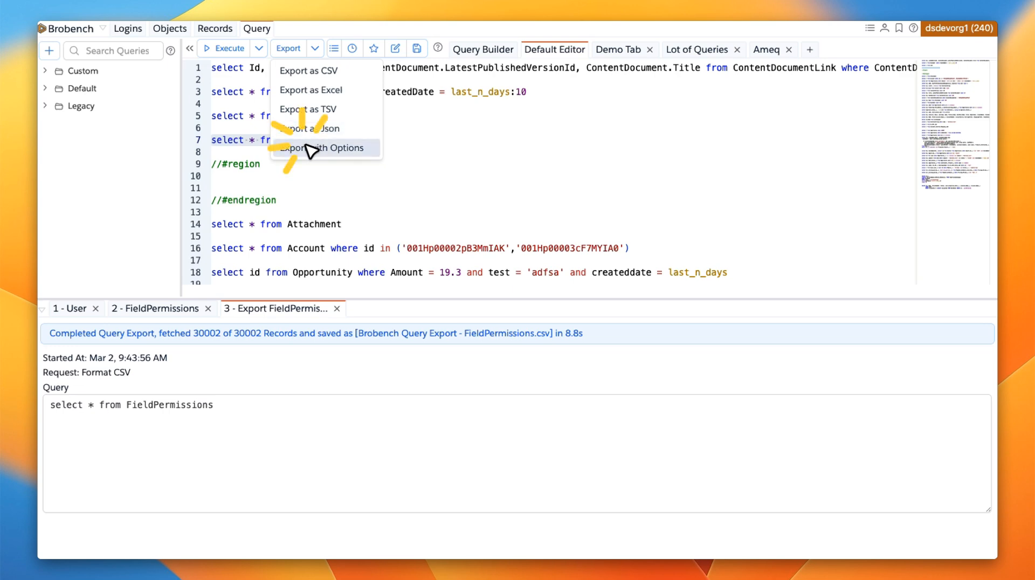
{"action": "left_click_drag", "start_coordinate": [487, 170], "coordinate": [434, 141]}
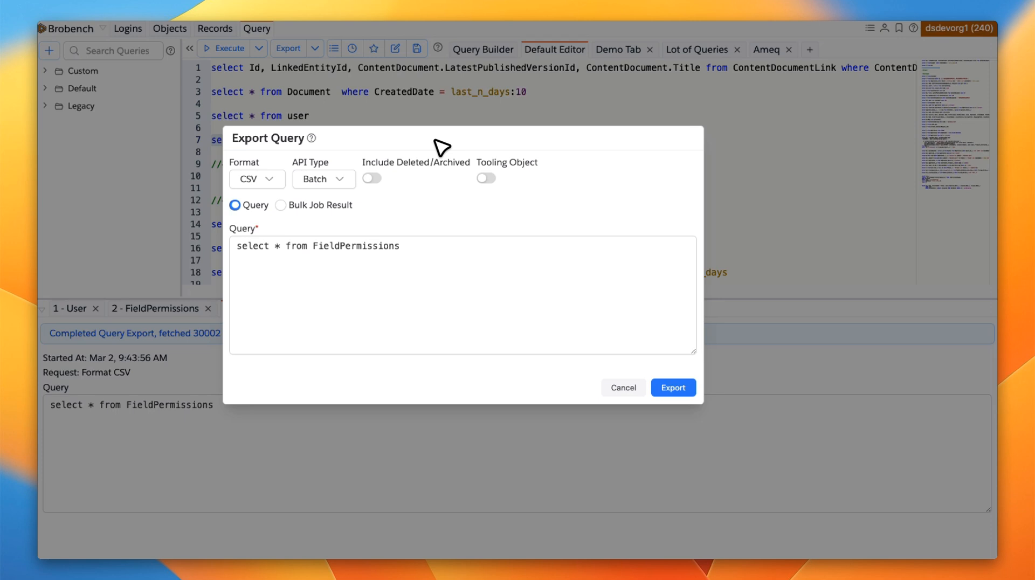
{"action": "left_click", "coordinate": [271, 181]}
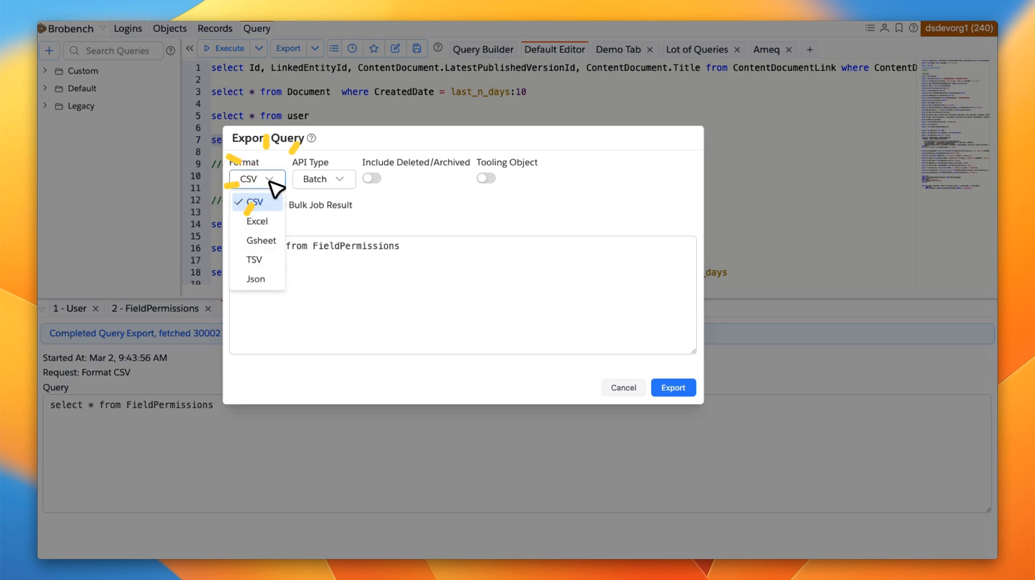
{"action": "left_click", "coordinate": [264, 221]}
{"action": "left_click", "coordinate": [264, 181]}
{"action": "left_click", "coordinate": [263, 240]}
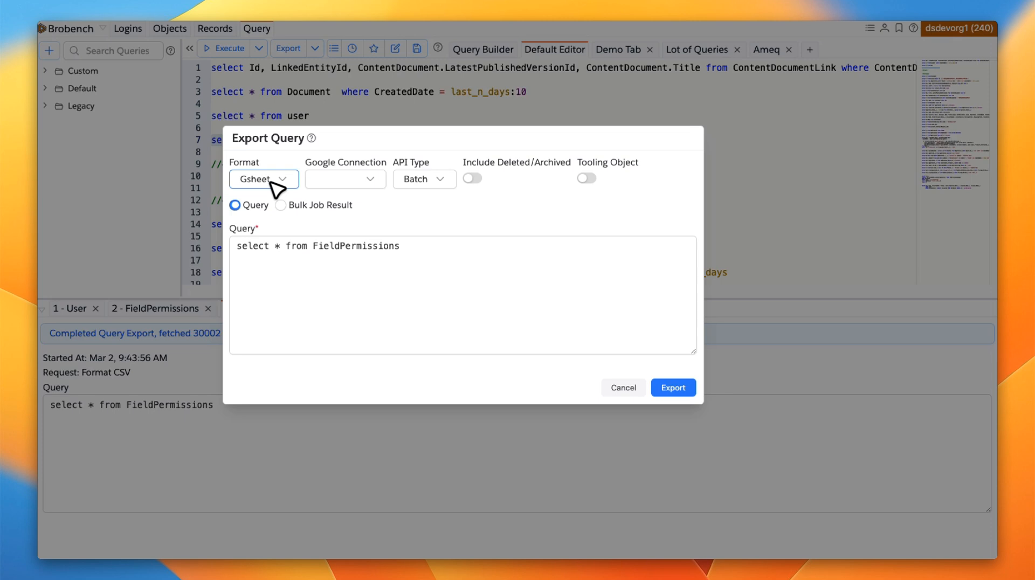
Choose the saved Google connection and export the query as "select * from FieldPermissions limit 100".
{"action": "left_click", "coordinate": [346, 178]}
{"action": "left_click", "coordinate": [358, 215]}
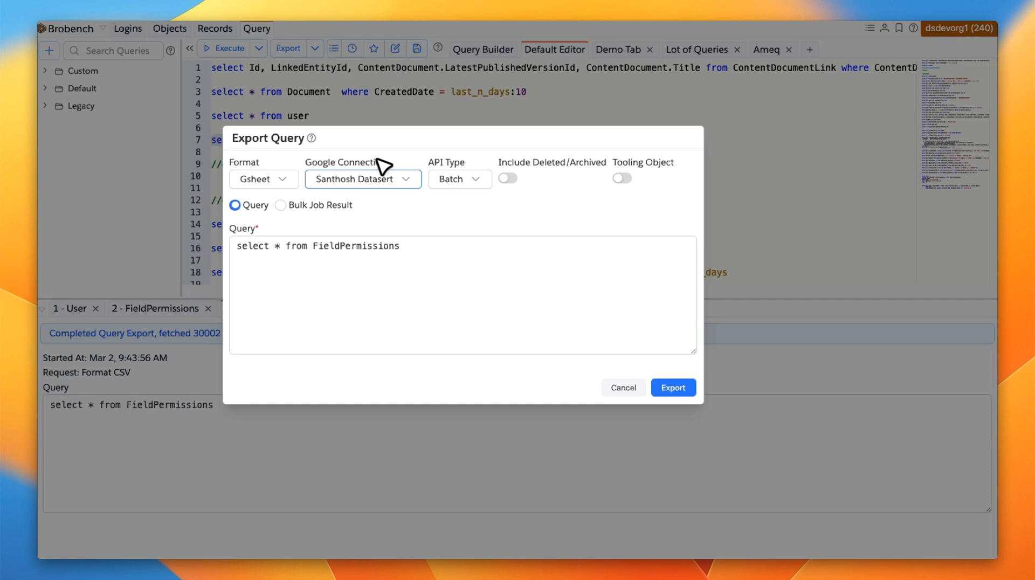
{"action": "left_click", "coordinate": [414, 251]}
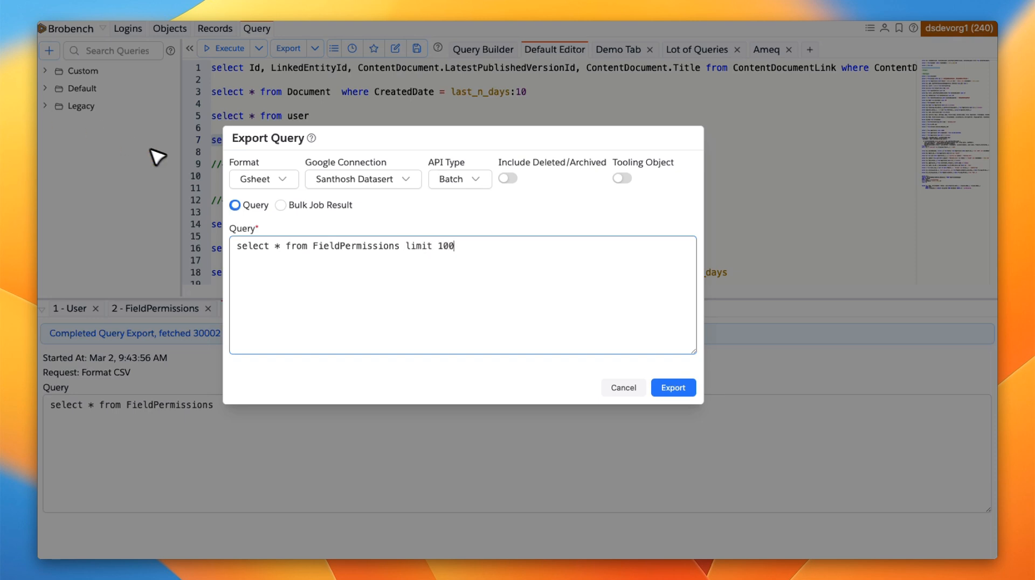
{"action": "left_click", "coordinate": [672, 388]}
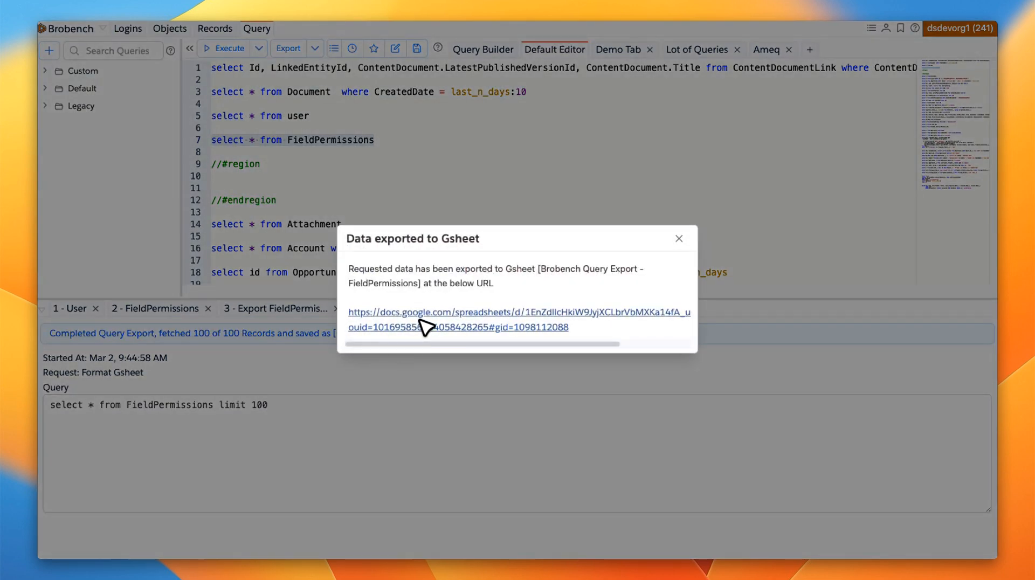
View the exported FieldPermissions spreadsheet in Google Sheets, then return to Brobench and dismiss the export message.
{"action": "left_click", "coordinate": [460, 326]}
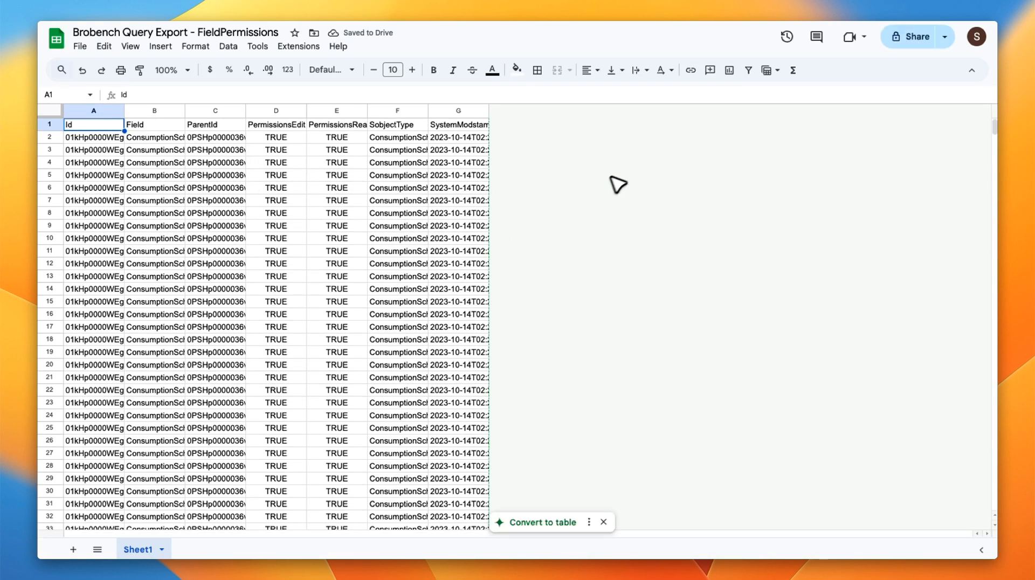
{"action": "left_click", "coordinate": [853, 1]}
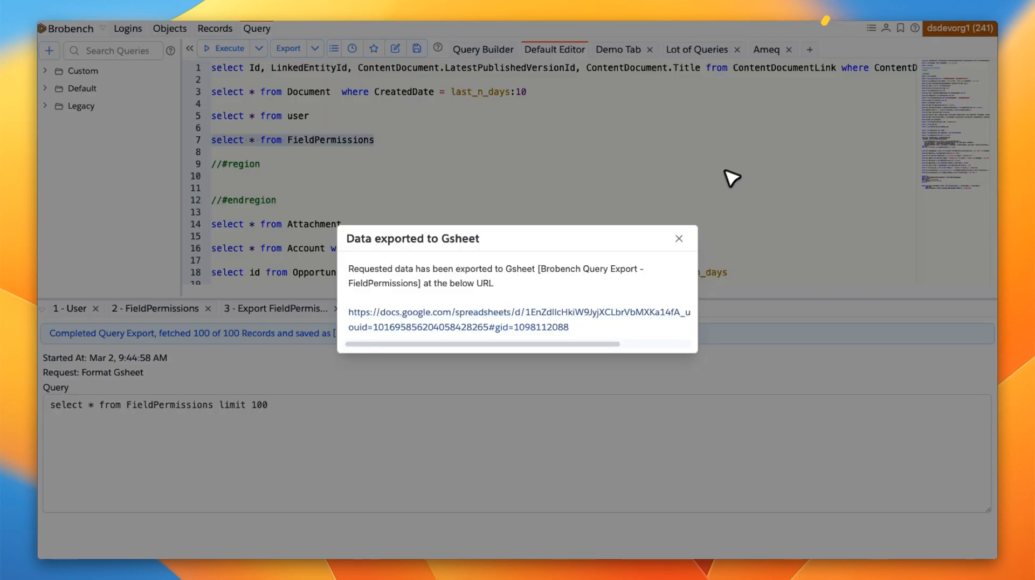
{"action": "left_click", "coordinate": [679, 239]}
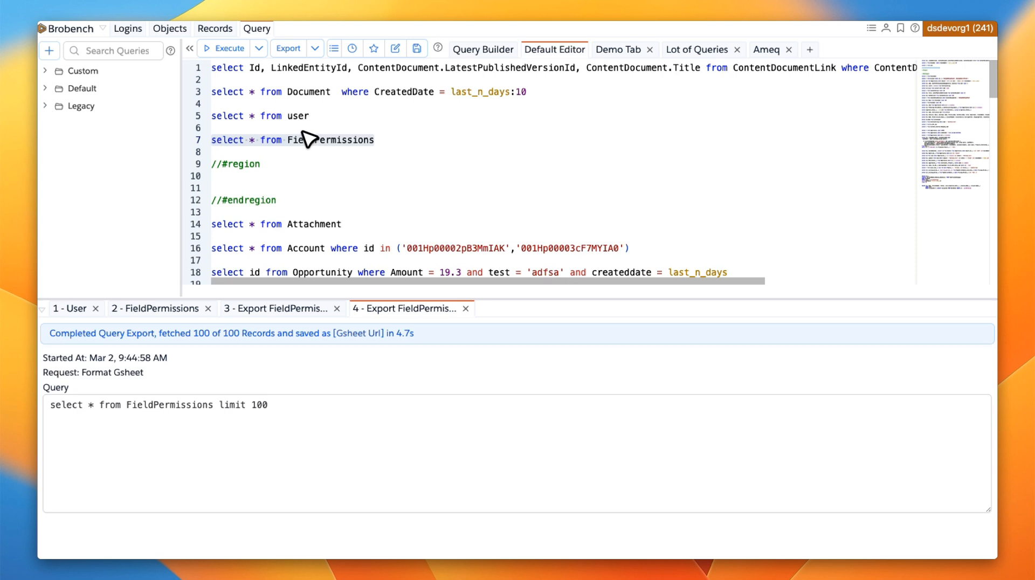
{"action": "left_click", "coordinate": [260, 50]}
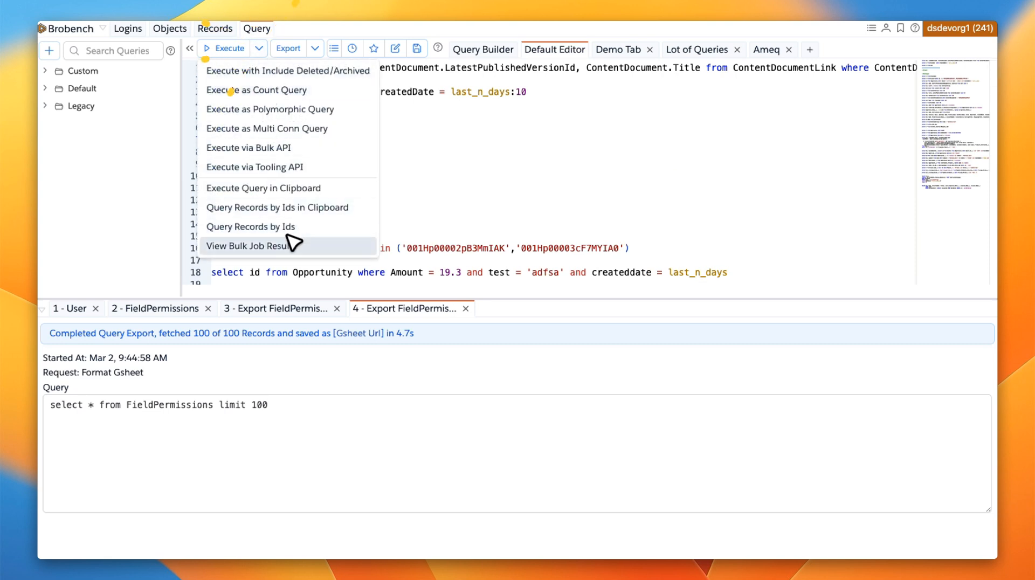
{"action": "left_click", "coordinate": [317, 48]}
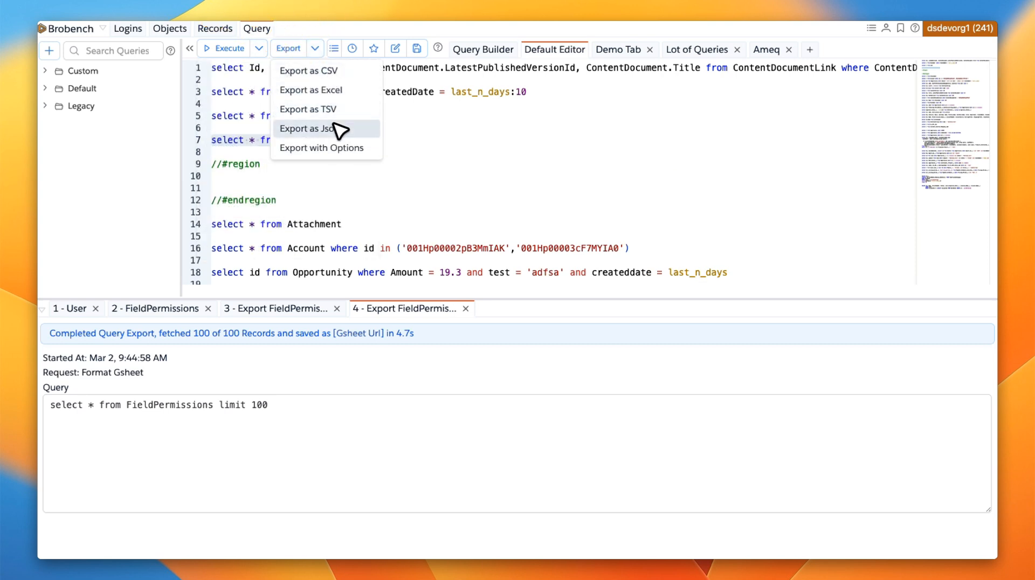
{"action": "left_click", "coordinate": [717, 121]}
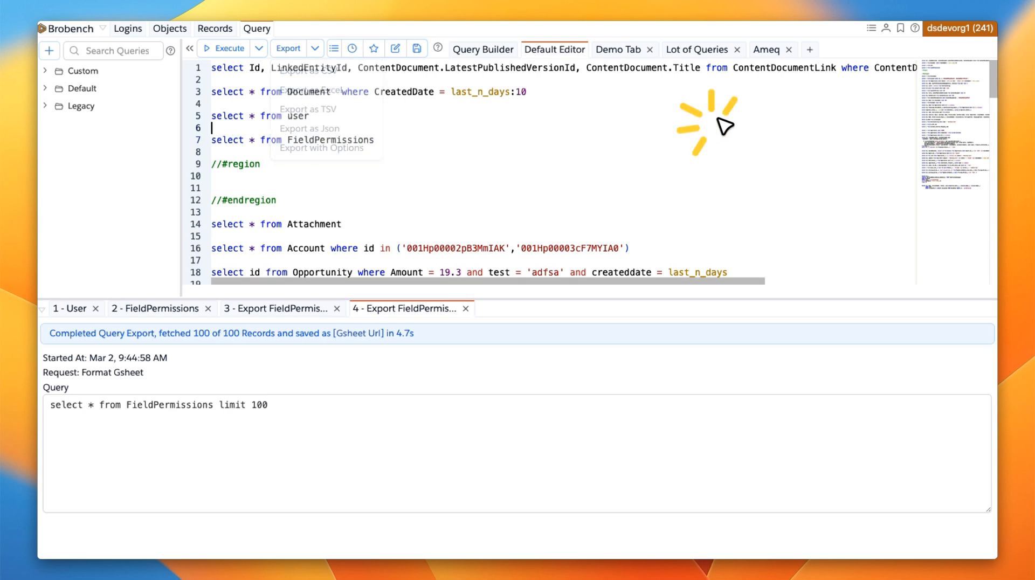
Switch to Salesforce Setup and find the Bulk Data Load Jobs page by searching the shortcuts for "bulk".
{"action": "left_click", "coordinate": [813, 1]}
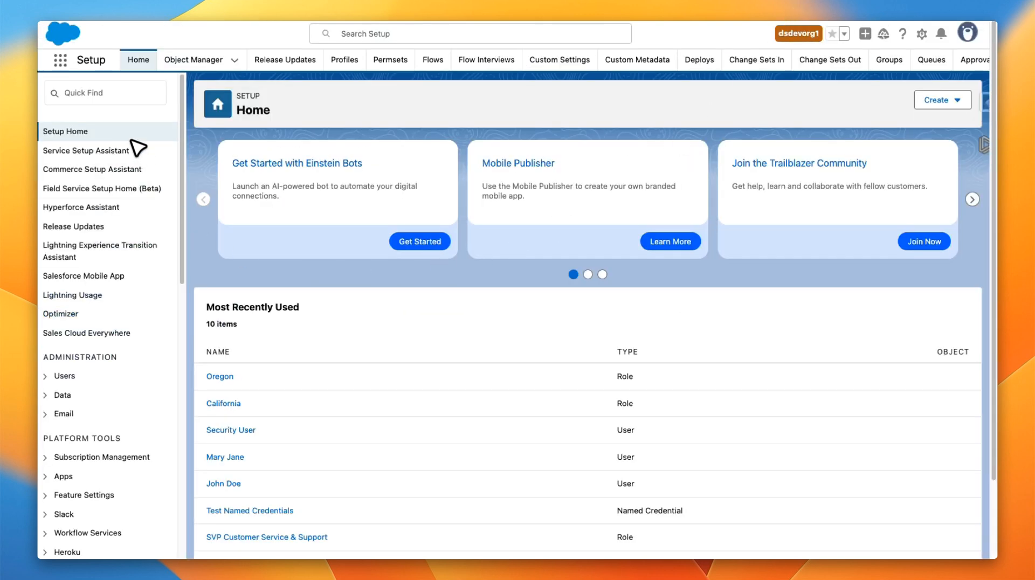
{"action": "left_click", "coordinate": [111, 96]}
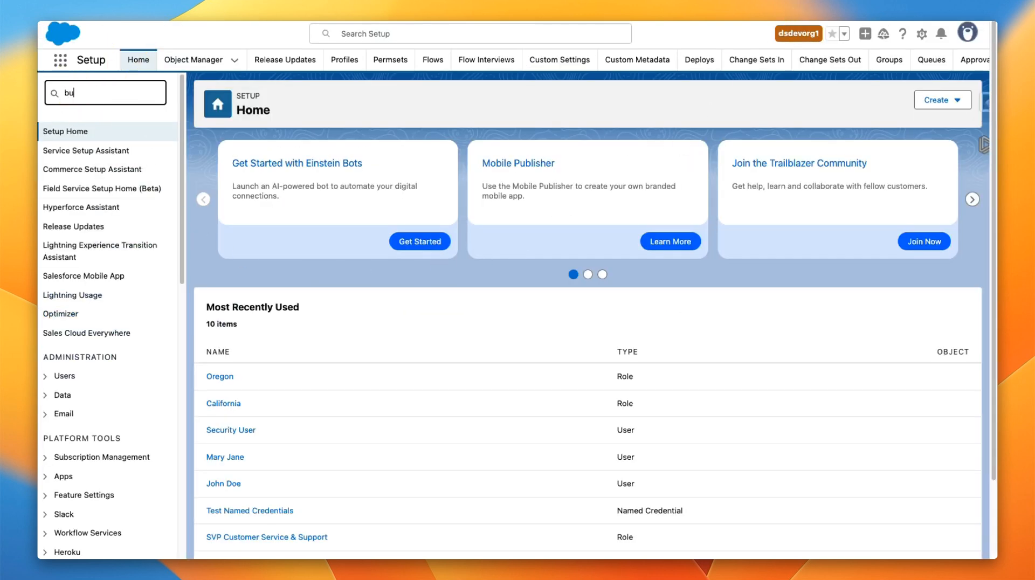
{"action": "type", "text": "bu"}
{"action": "key", "text": "BackSpace"}
{"action": "key", "text": "BackSpace"}
{"action": "key", "text": "ctrl+shift+space"}
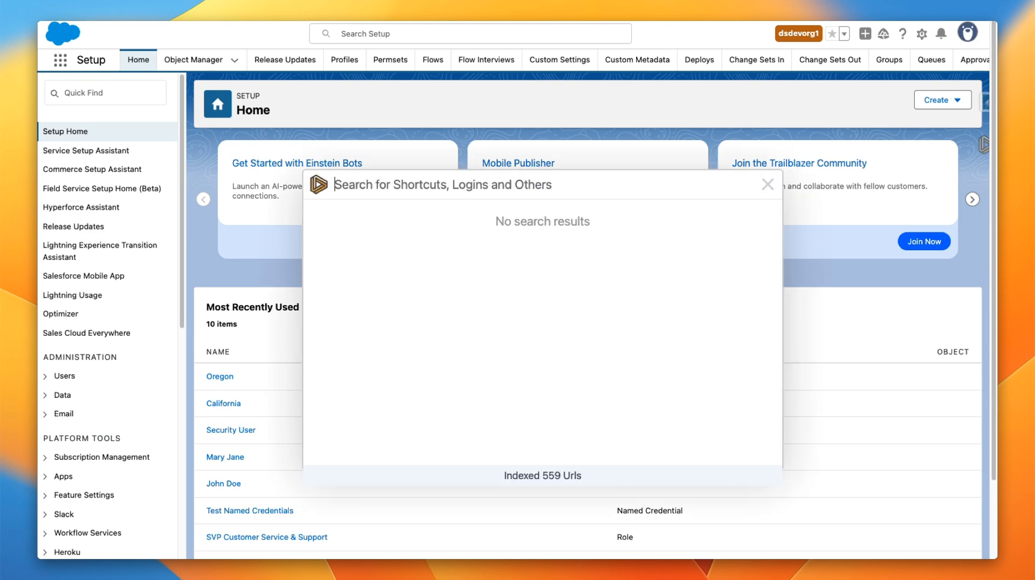
{"action": "type", "text": "bulk"}
{"action": "key", "text": "Return"}
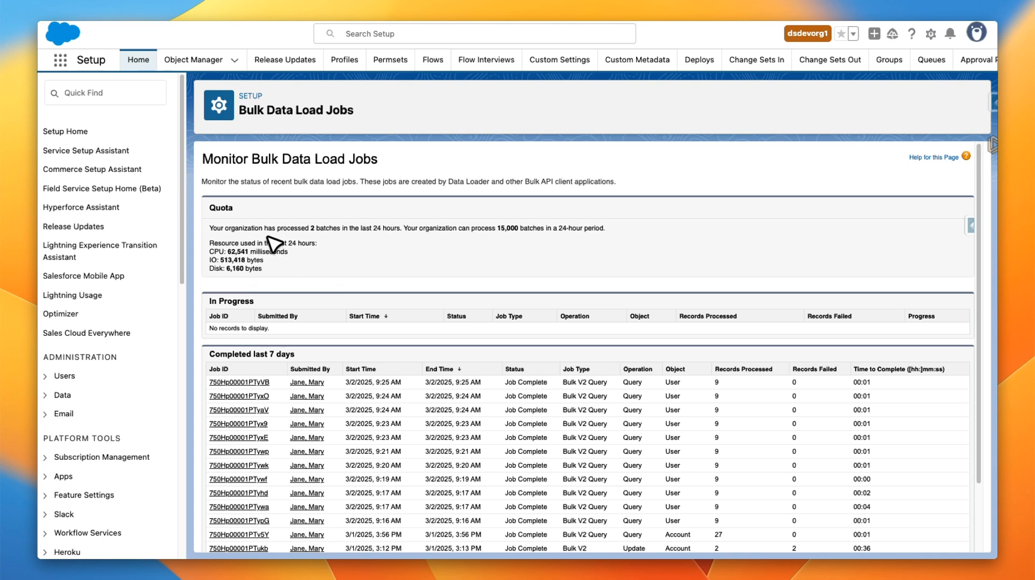
Copy the job ID of the completed Bulk V2 Query job on Account dated 3/1/2025, 3:56 PM.
{"action": "scroll", "coordinate": [422, 256], "scroll_direction": "down", "scroll_amount": 3}
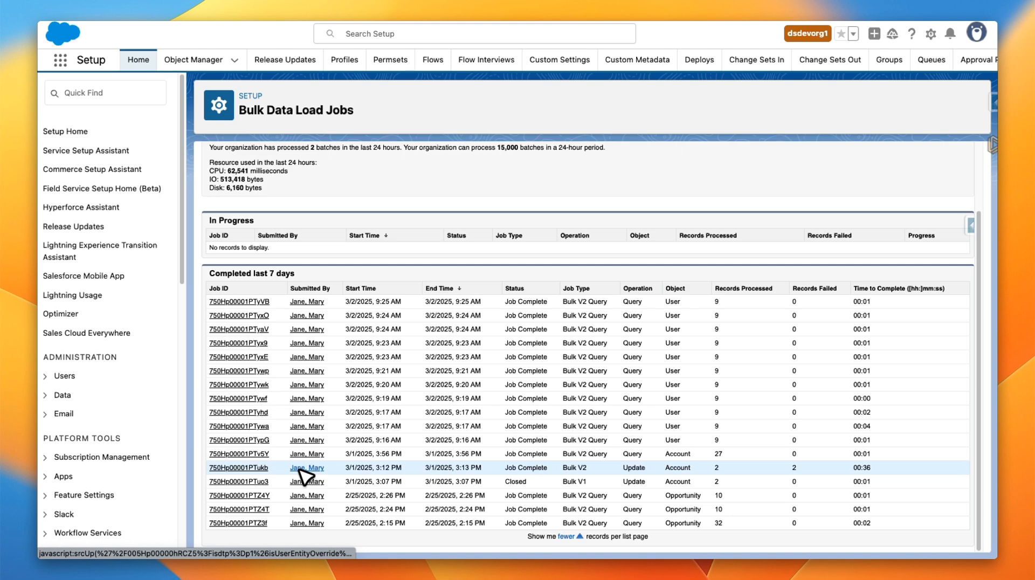
{"action": "left_click", "coordinate": [269, 453]}
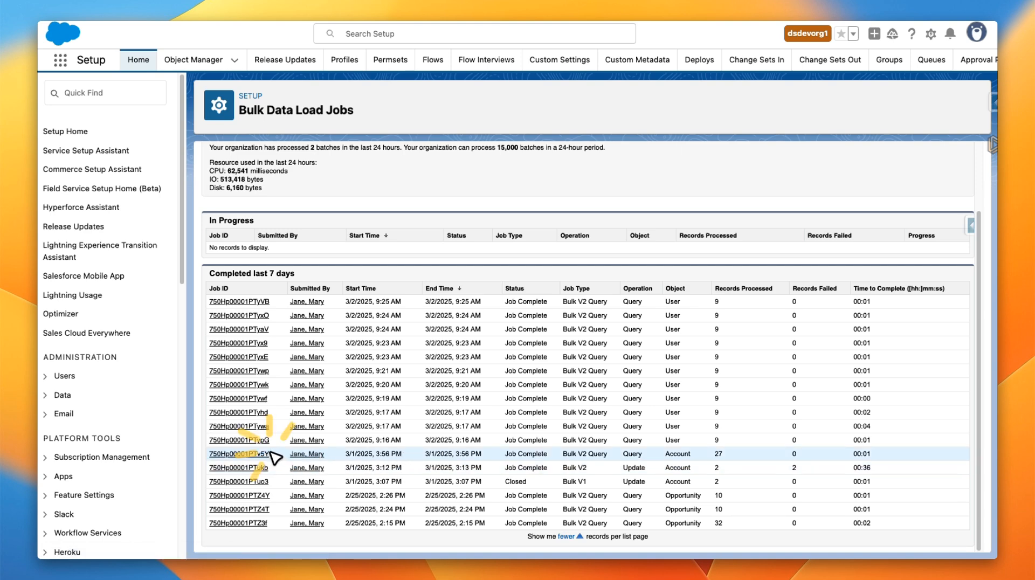
{"action": "left_click_drag", "start_coordinate": [270, 453], "coordinate": [210, 454]}
{"action": "key", "text": "super+c"}
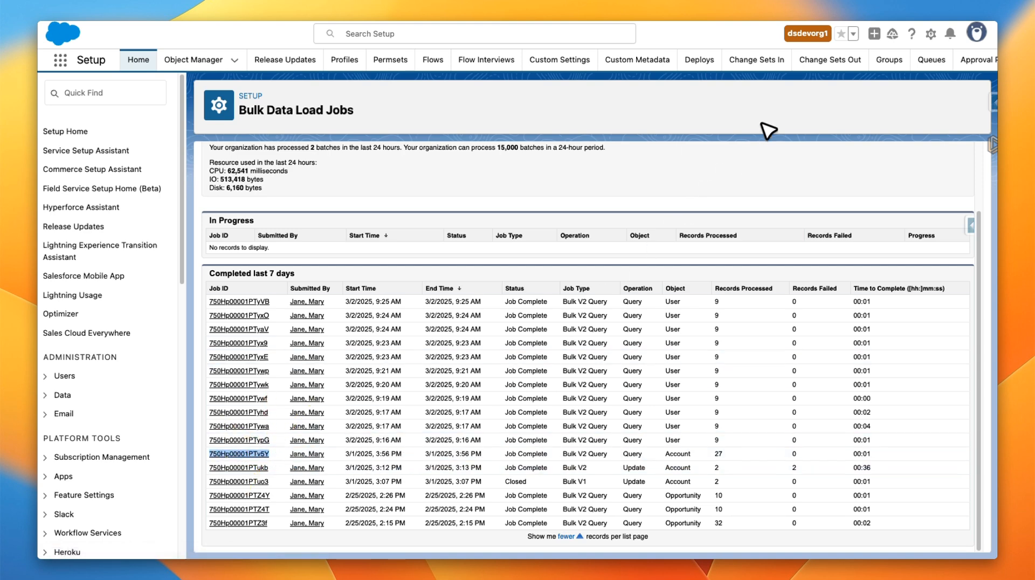
Return to Brobench, start an export with options using Bulk Job Result as the source, and paste the copied bulk job ID.
{"action": "left_click", "coordinate": [830, 4]}
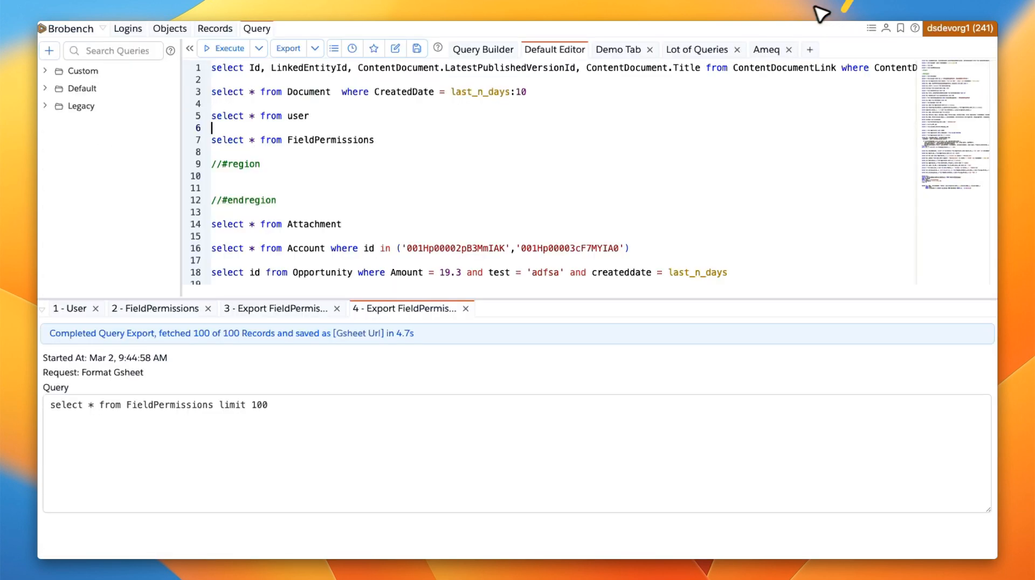
{"action": "left_click", "coordinate": [315, 49]}
{"action": "left_click", "coordinate": [347, 148]}
{"action": "left_click", "coordinate": [385, 231]}
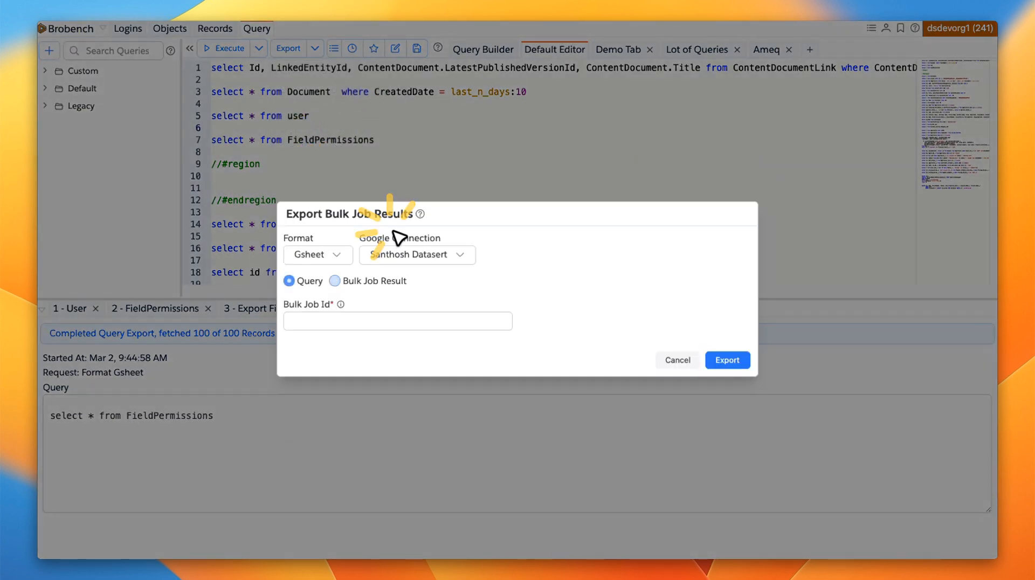
{"action": "left_click", "coordinate": [399, 323]}
{"action": "key", "text": "super+v"}
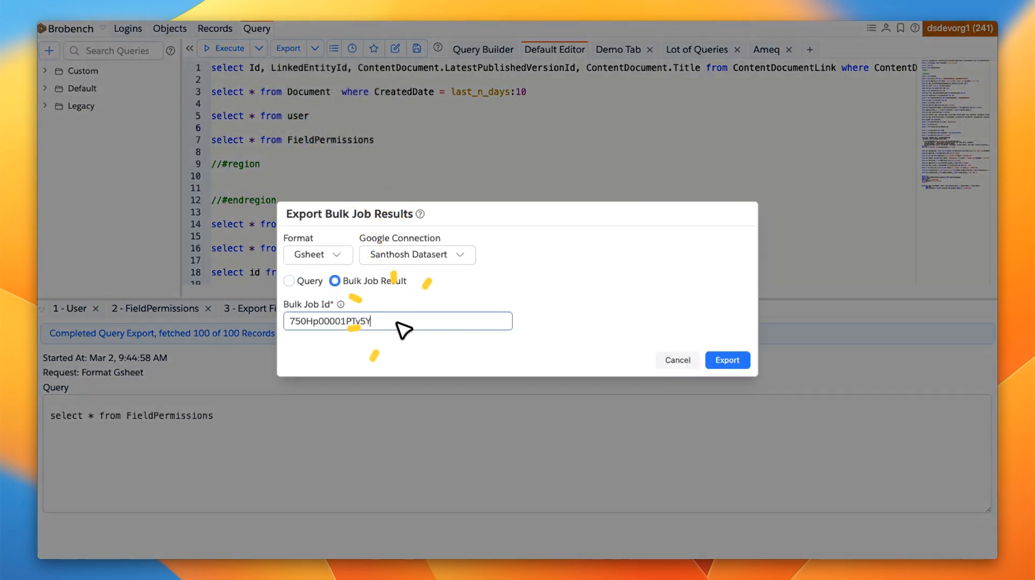
Try CSV as the format for the bulk job result export.
{"action": "left_click", "coordinate": [323, 255]}
{"action": "left_click", "coordinate": [327, 274]}
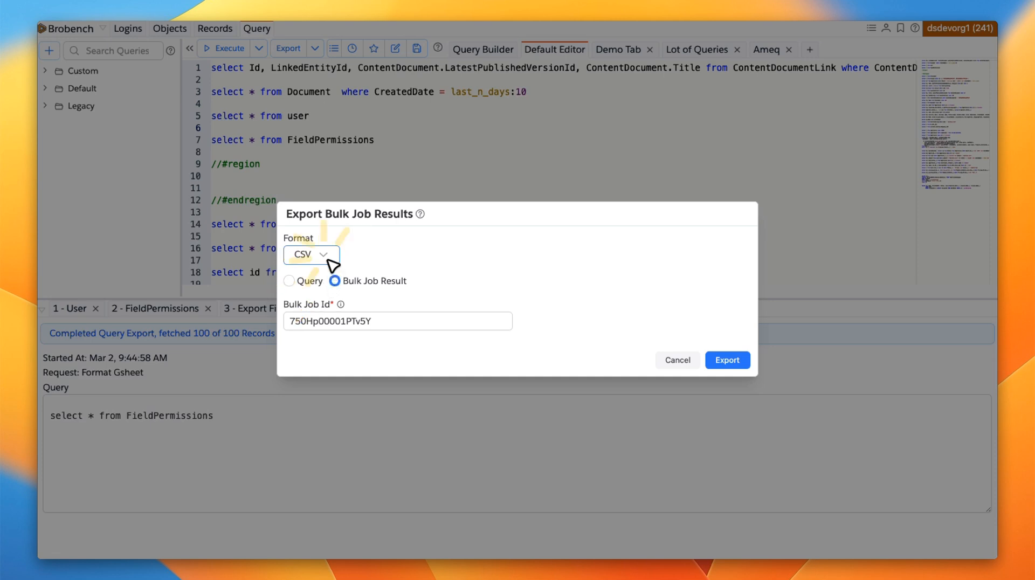
{"action": "left_click", "coordinate": [333, 259]}
{"action": "left_click", "coordinate": [332, 254]}
{"action": "left_click", "coordinate": [450, 257]}
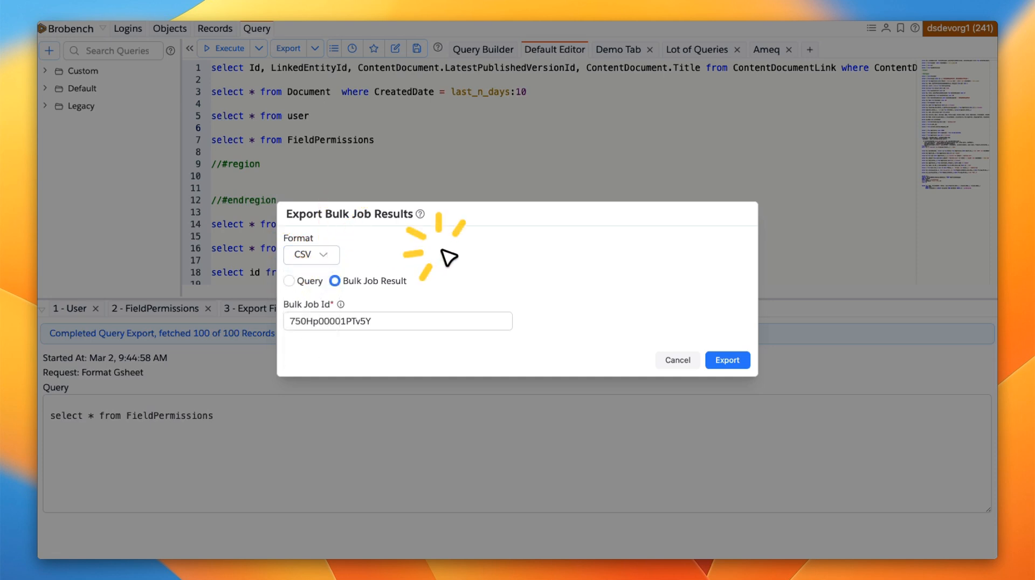
Set the format to Gsheet and export the bulk job results of job 750Hp00001PTv5Y.
{"action": "left_click", "coordinate": [326, 256]}
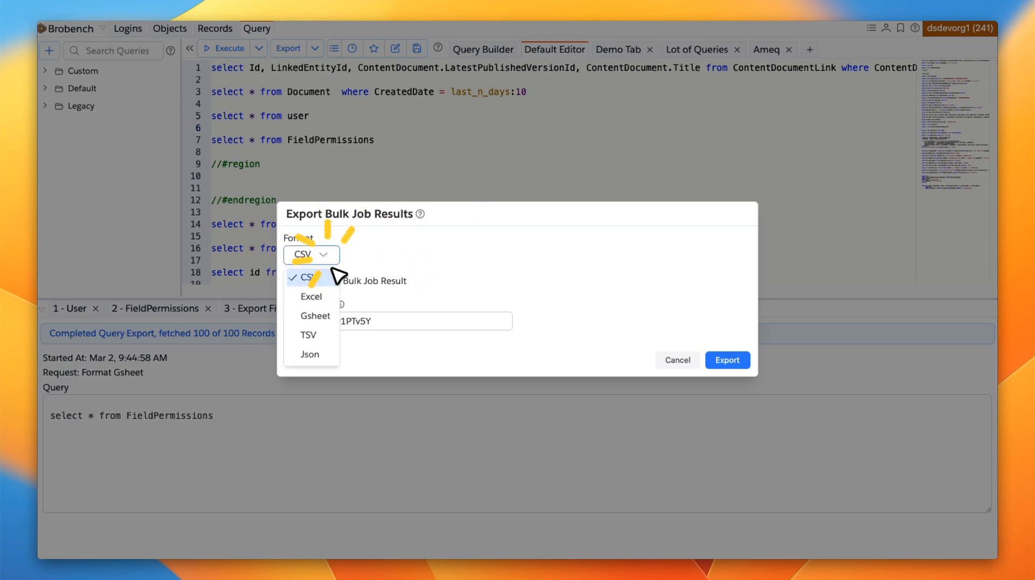
{"action": "left_click", "coordinate": [310, 315]}
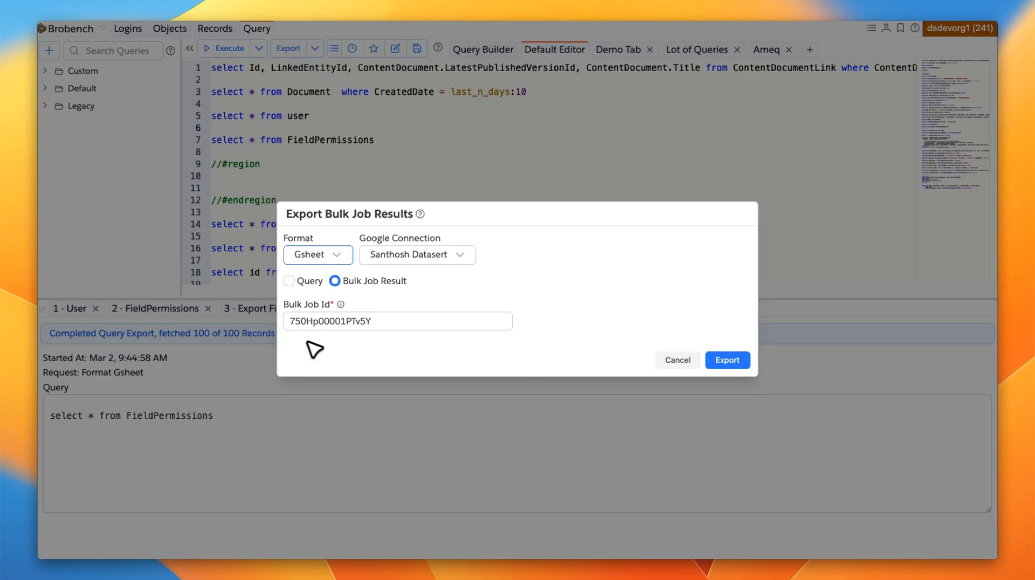
{"action": "left_click", "coordinate": [728, 361]}
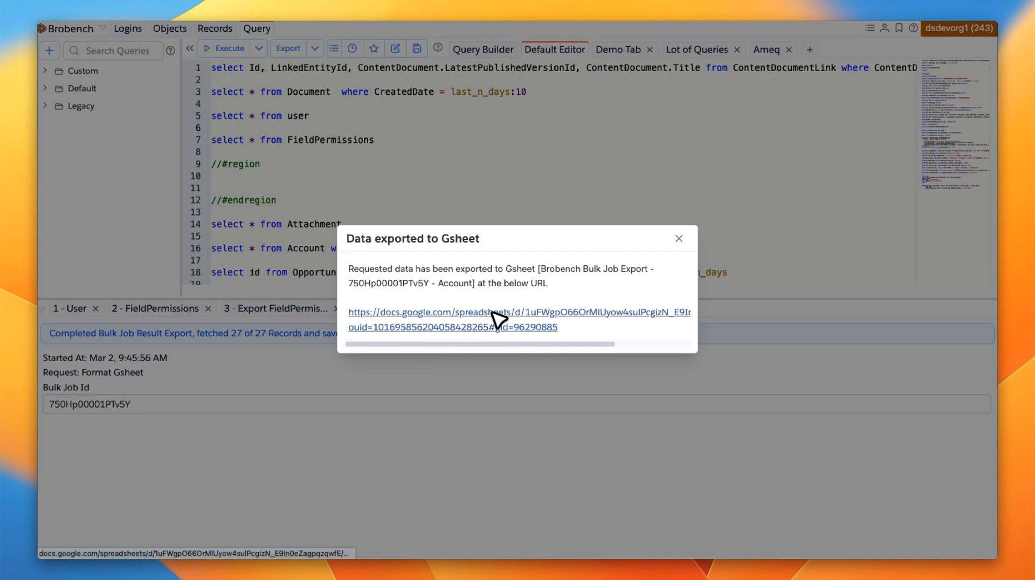
Open the exported Account spreadsheet in Google Sheets, look through its rows, and return to Brobench.
{"action": "left_click", "coordinate": [499, 319]}
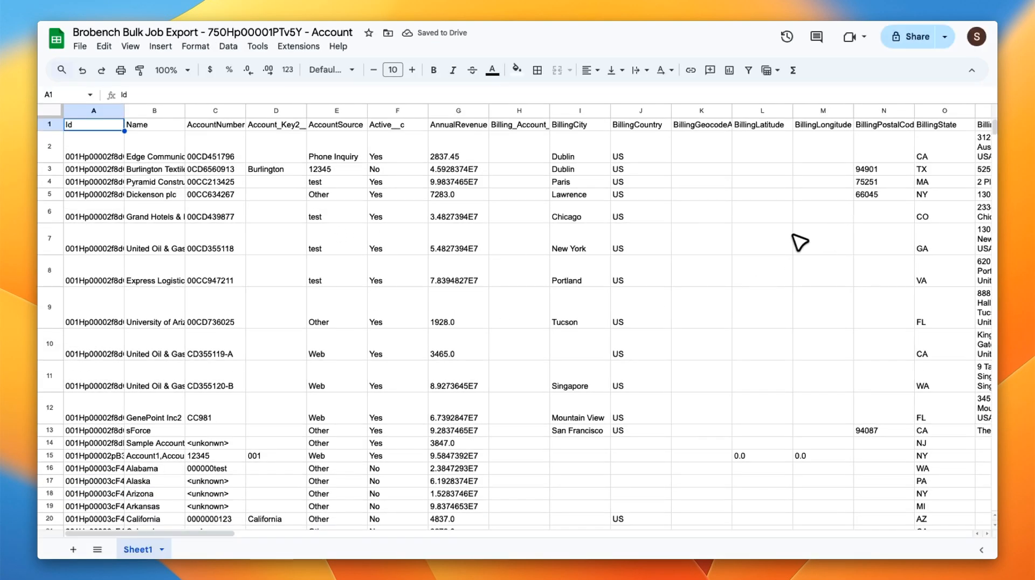
{"action": "scroll", "coordinate": [640, 267], "scroll_direction": "down", "scroll_amount": 10}
{"action": "scroll", "coordinate": [631, 265], "scroll_direction": "up", "scroll_amount": 10}
{"action": "scroll", "coordinate": [615, 256], "scroll_direction": "up", "scroll_amount": 3}
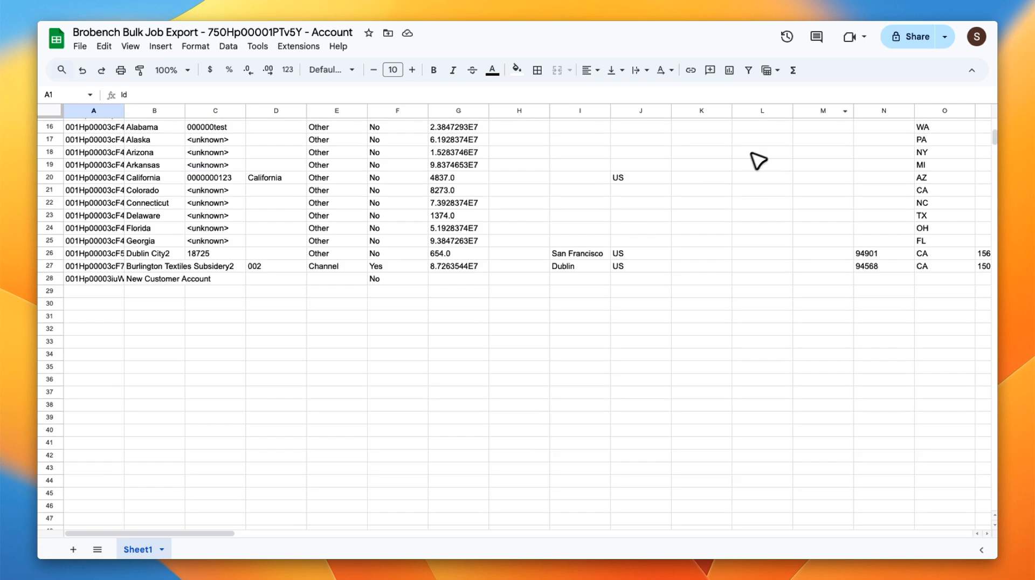
{"action": "left_click", "coordinate": [863, 1]}
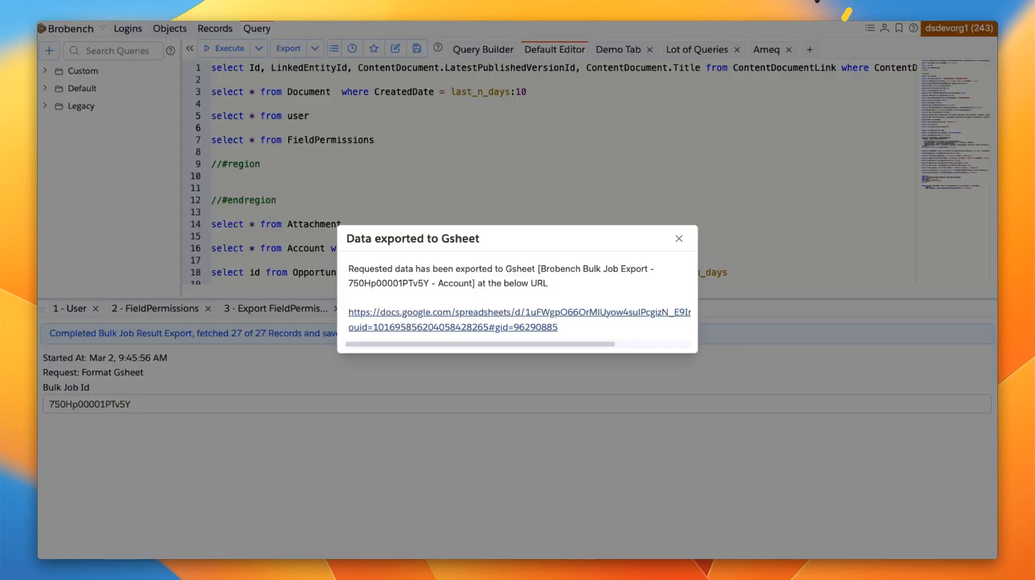
Switch to Salesforce Bulk Data Load Jobs and copy the job ID of the completed Bulk V2 Update job on Account.
{"action": "left_click", "coordinate": [817, 2]}
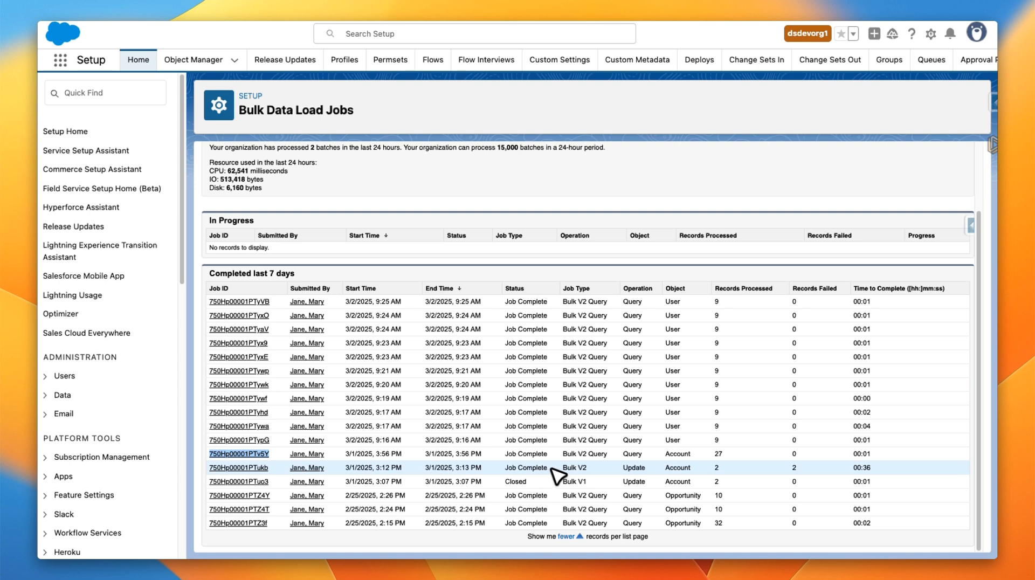
{"action": "triple_click", "coordinate": [569, 474]}
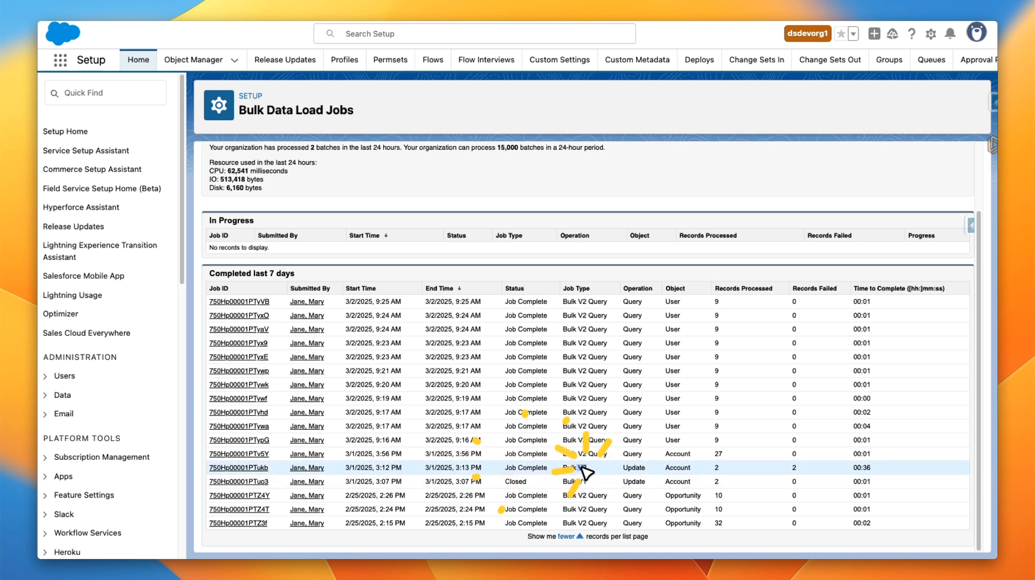
{"action": "left_click", "coordinate": [491, 472]}
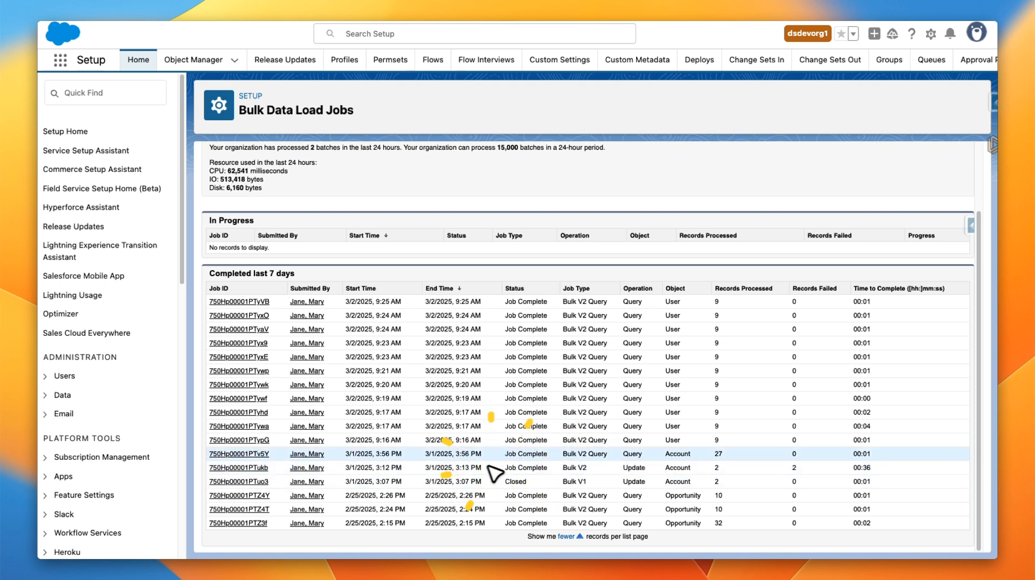
{"action": "double_click", "coordinate": [238, 468]}
{"action": "key", "text": "super+c"}
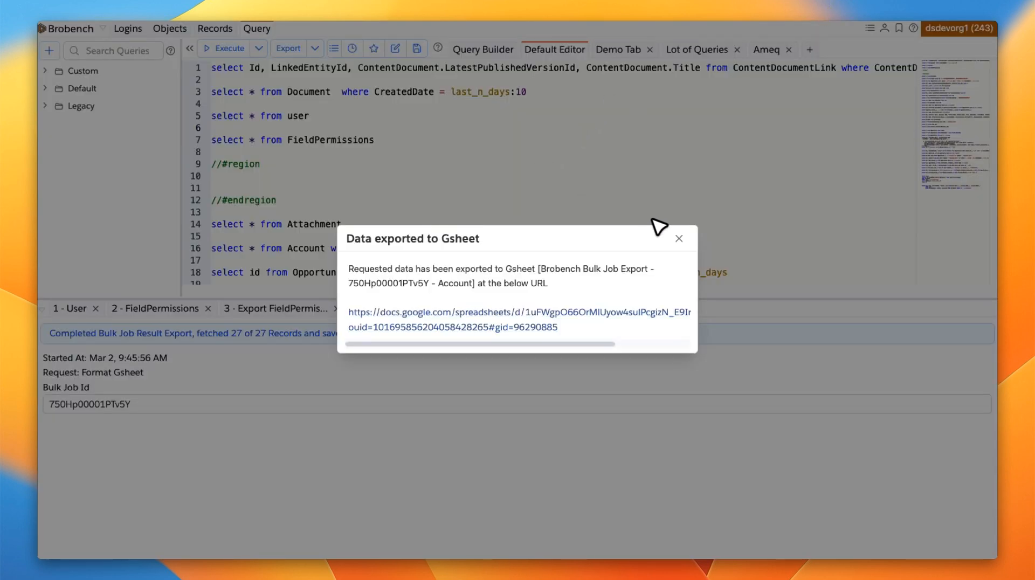
In Brobench, dismiss the export message and export the bulk job results of job 750Hp00001PTukb to Gsheet.
{"action": "left_click", "coordinate": [674, 233]}
{"action": "left_click", "coordinate": [315, 48]}
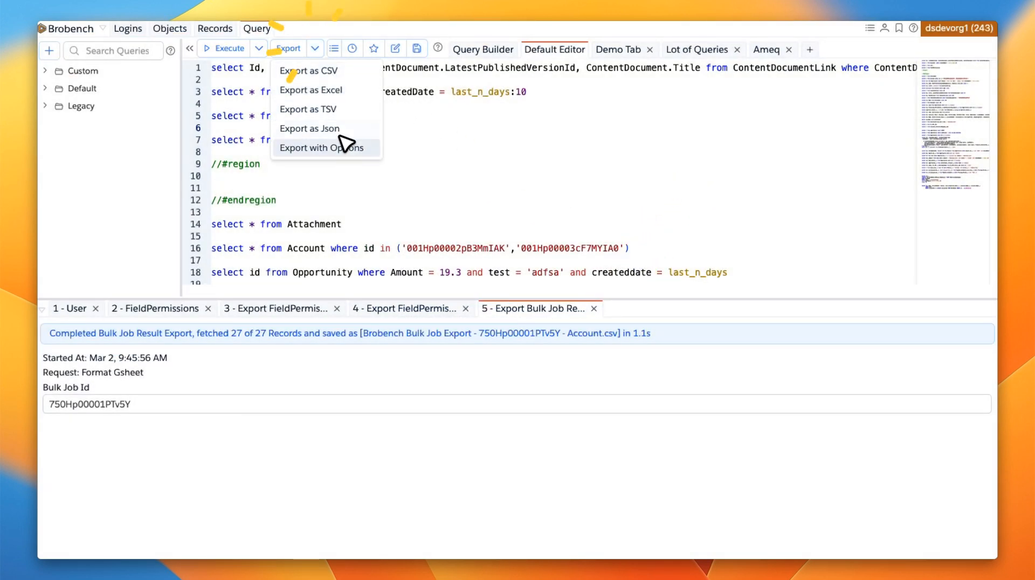
{"action": "left_click", "coordinate": [337, 147]}
{"action": "triple_click", "coordinate": [345, 321]}
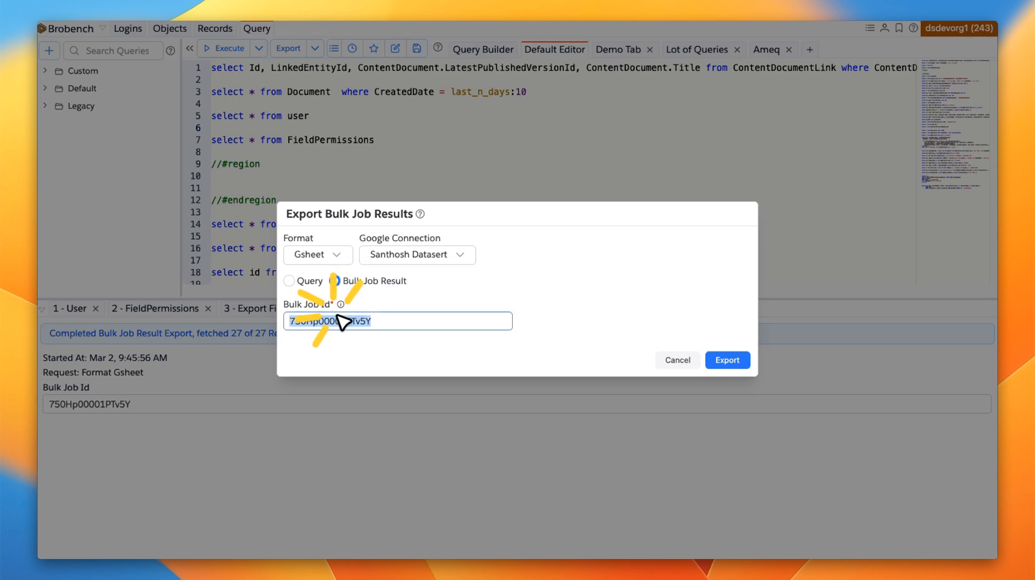
{"action": "key", "text": "super+v"}
{"action": "left_click", "coordinate": [366, 348]}
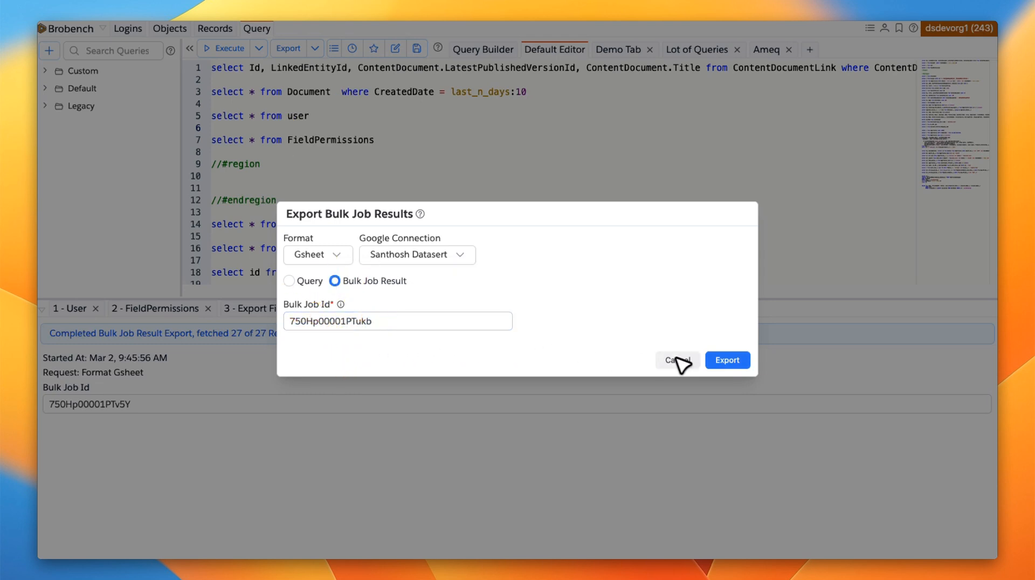
{"action": "left_click", "coordinate": [734, 362]}
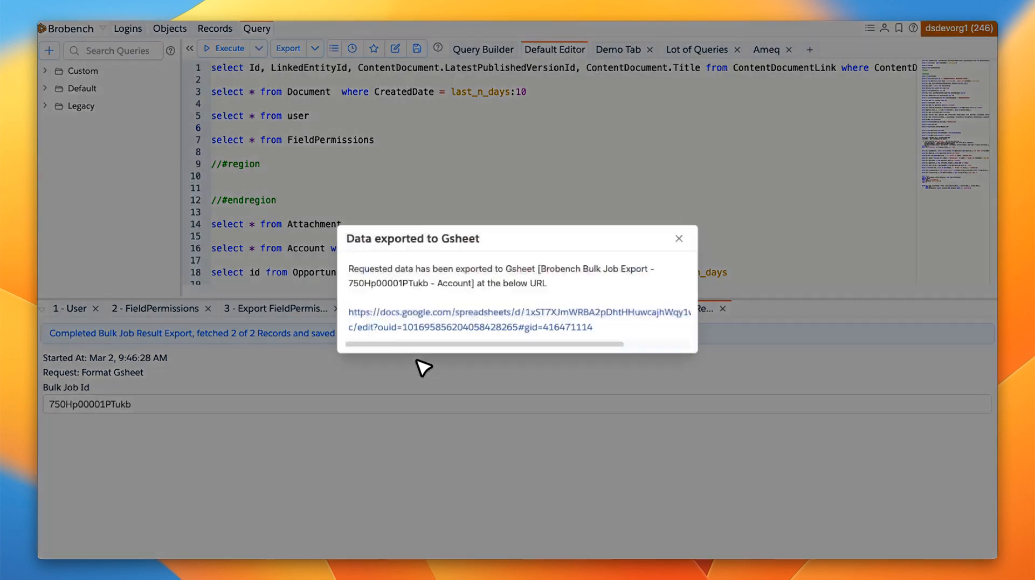
Open the exported update job spreadsheet and examine the _Category, sf__Id, sf__Error and sf__Created columns.
{"action": "left_click", "coordinate": [479, 311]}
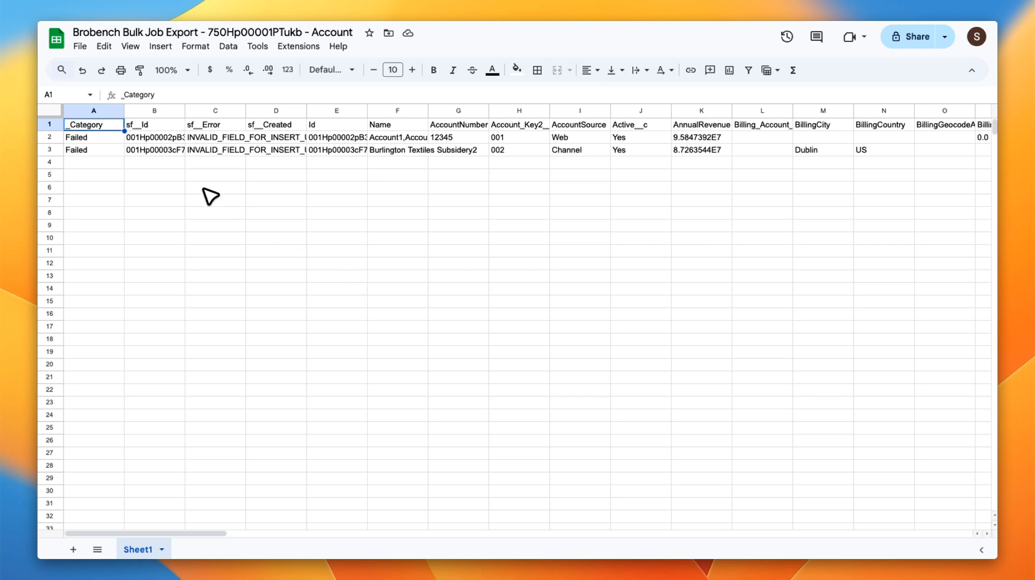
{"action": "left_click_drag", "start_coordinate": [160, 130], "coordinate": [266, 150]}
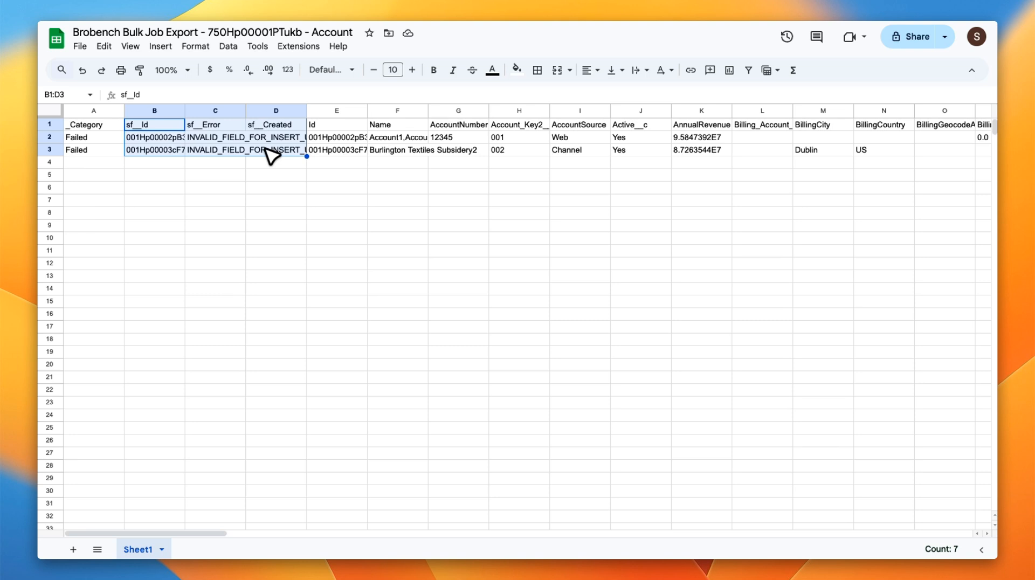
{"action": "left_click", "coordinate": [281, 210]}
{"action": "left_click", "coordinate": [97, 125]}
{"action": "left_click", "coordinate": [127, 201]}
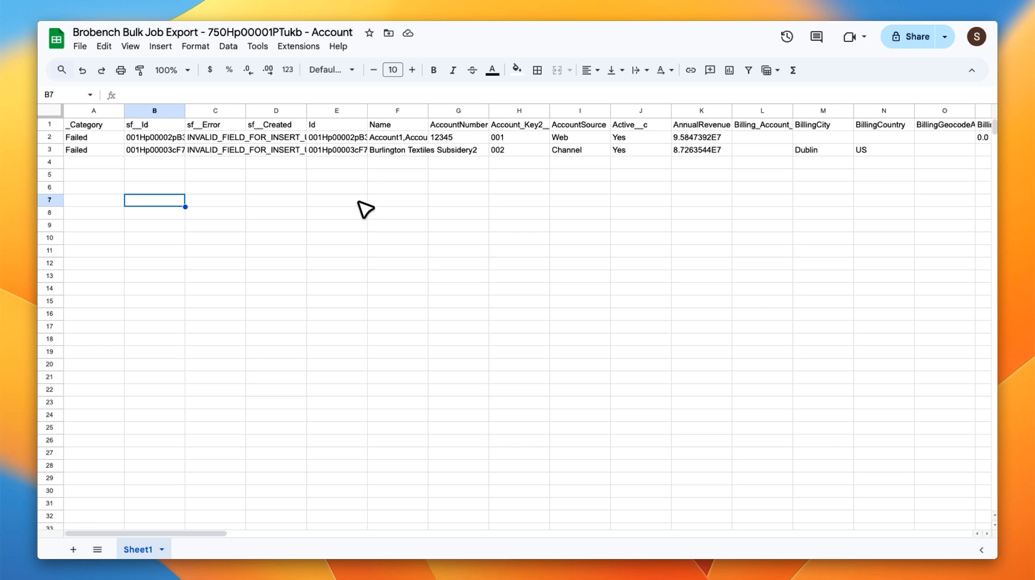
{"action": "left_click", "coordinate": [86, 139]}
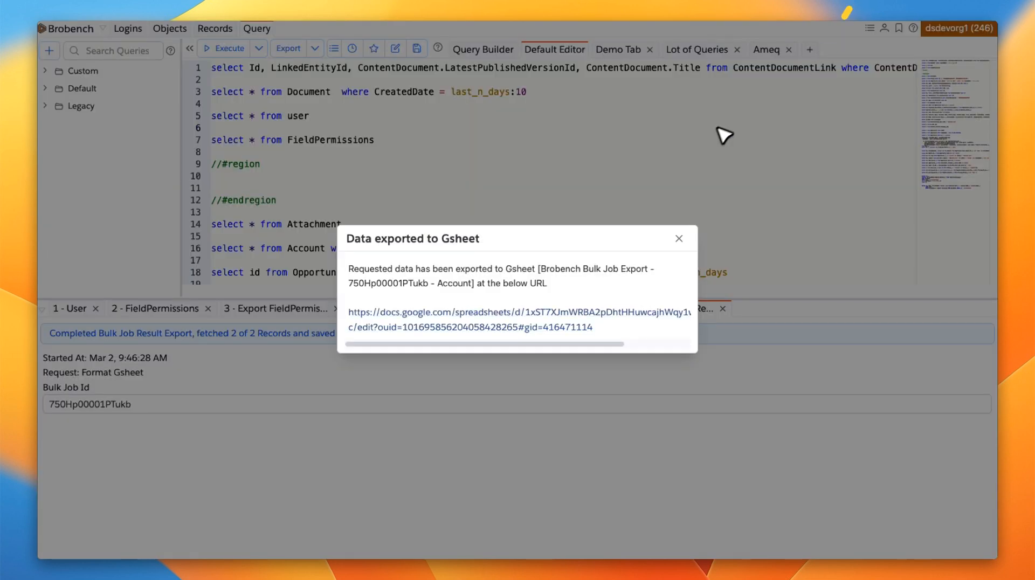
Dismiss the Gsheet export message for the Account bulk job results in Brobench.
{"action": "left_click", "coordinate": [679, 238]}
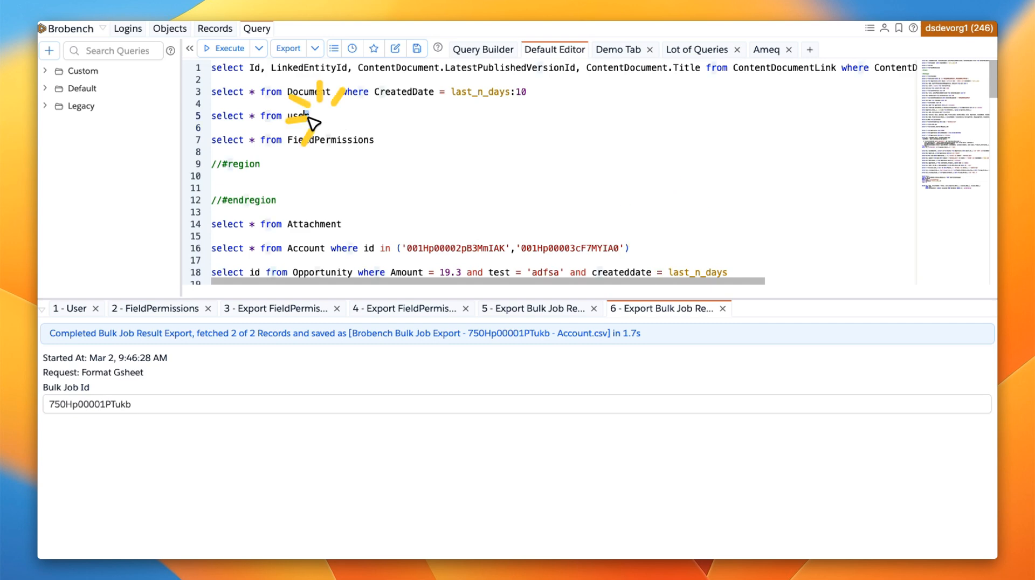
{"action": "left_click_drag", "start_coordinate": [310, 117], "coordinate": [211, 117]}
{"action": "left_click", "coordinate": [313, 49]}
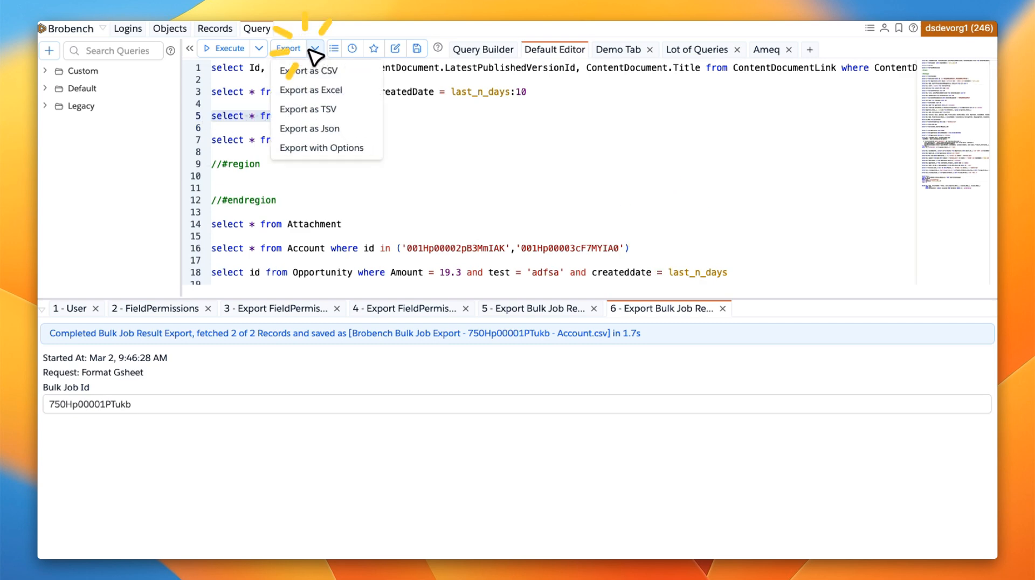
{"action": "left_click", "coordinate": [335, 145]}
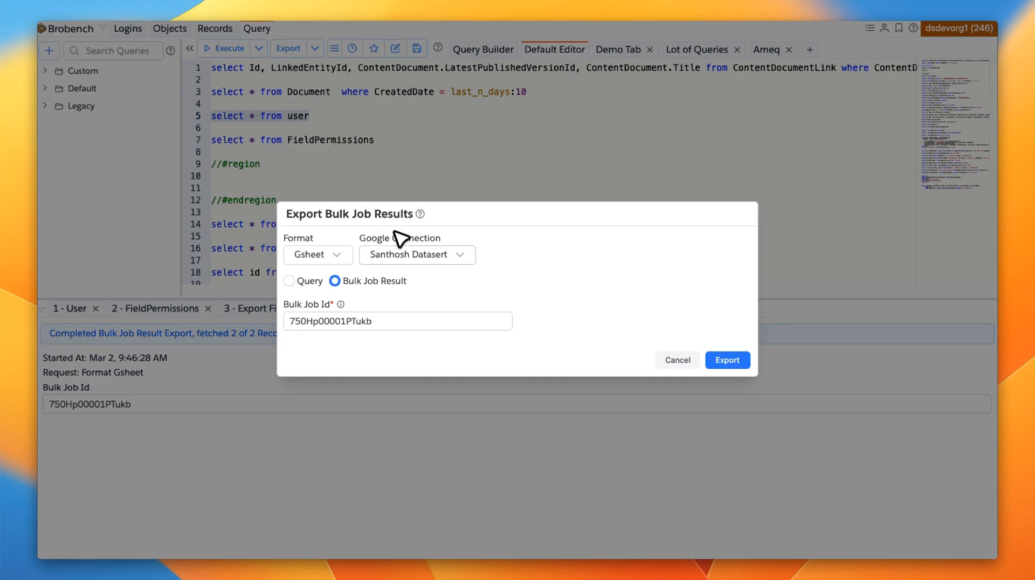
{"action": "left_click", "coordinate": [310, 282]}
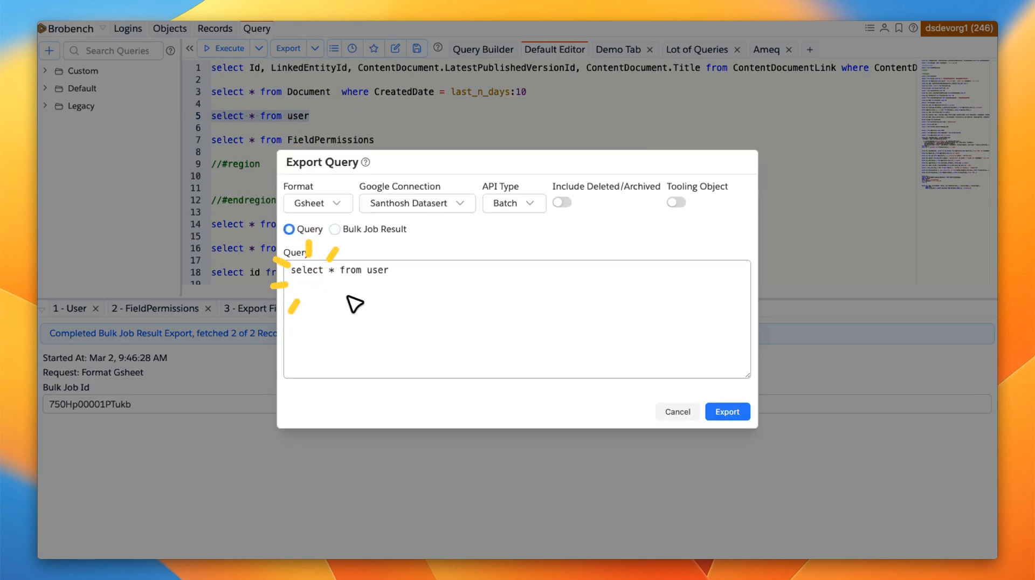
{"action": "left_click", "coordinate": [507, 294]}
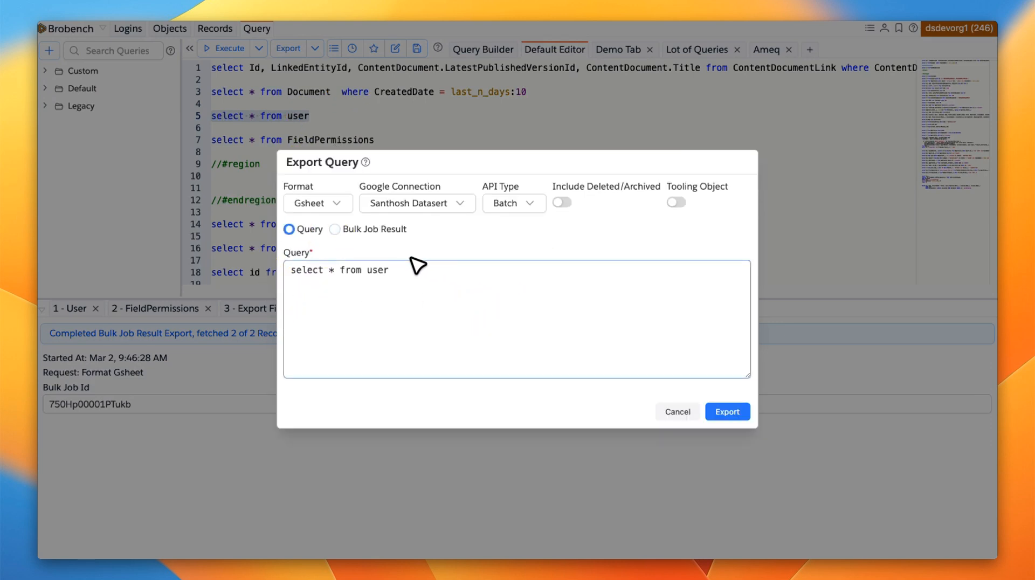
{"action": "left_click", "coordinate": [505, 205]}
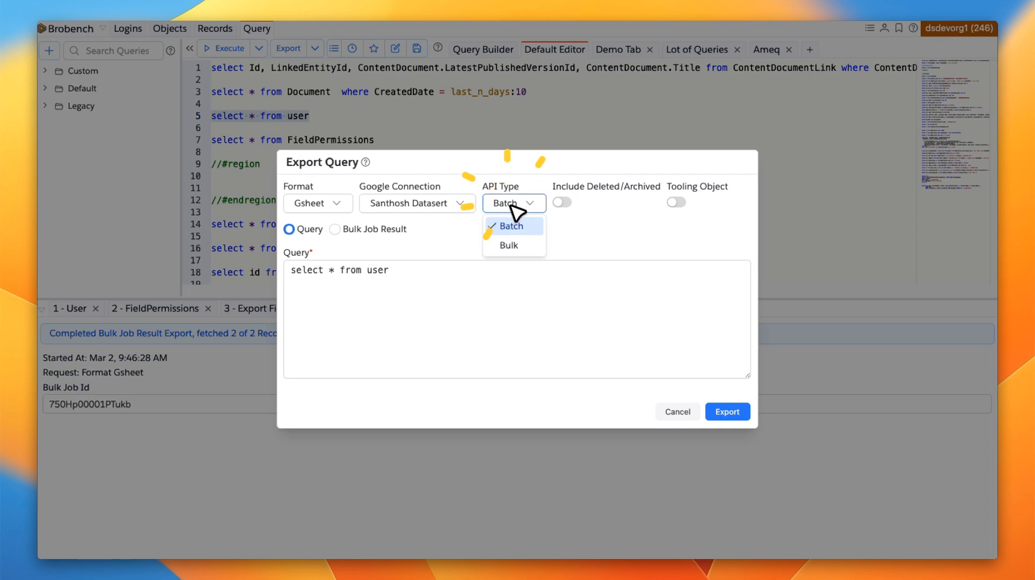
{"action": "left_click", "coordinate": [429, 255]}
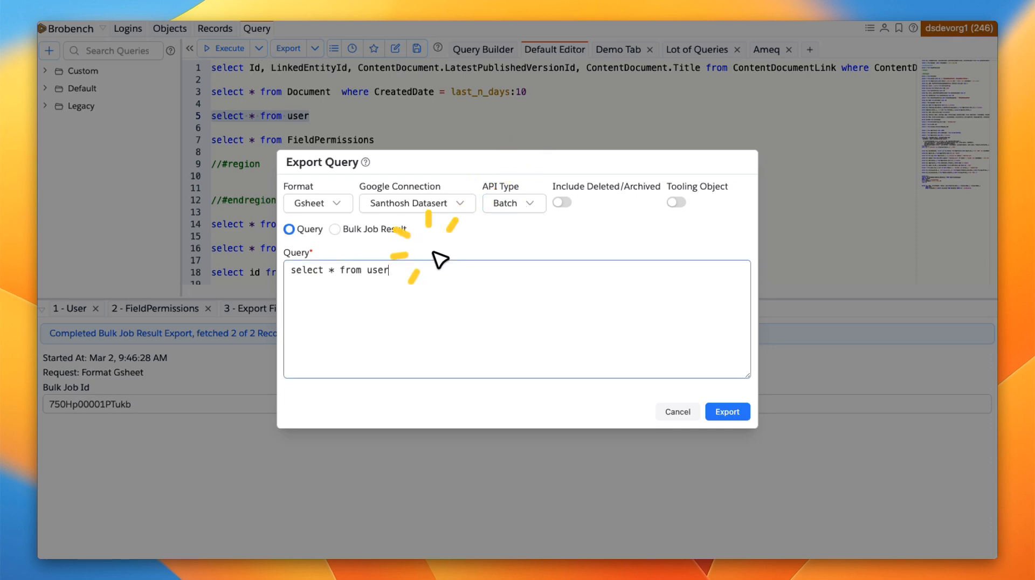
{"action": "left_click", "coordinate": [530, 205]}
{"action": "left_click", "coordinate": [510, 245]}
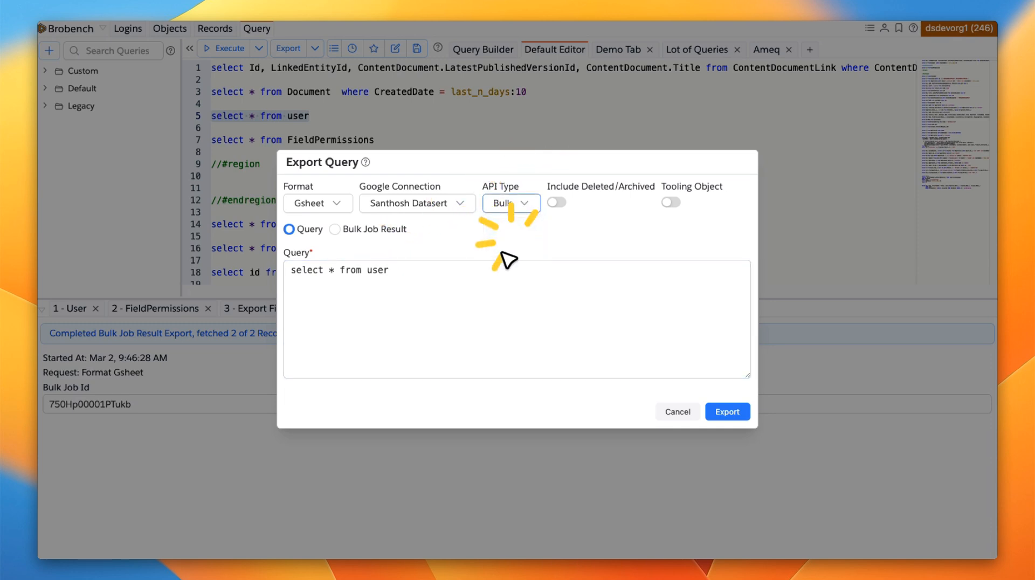
{"action": "left_click", "coordinate": [429, 305]}
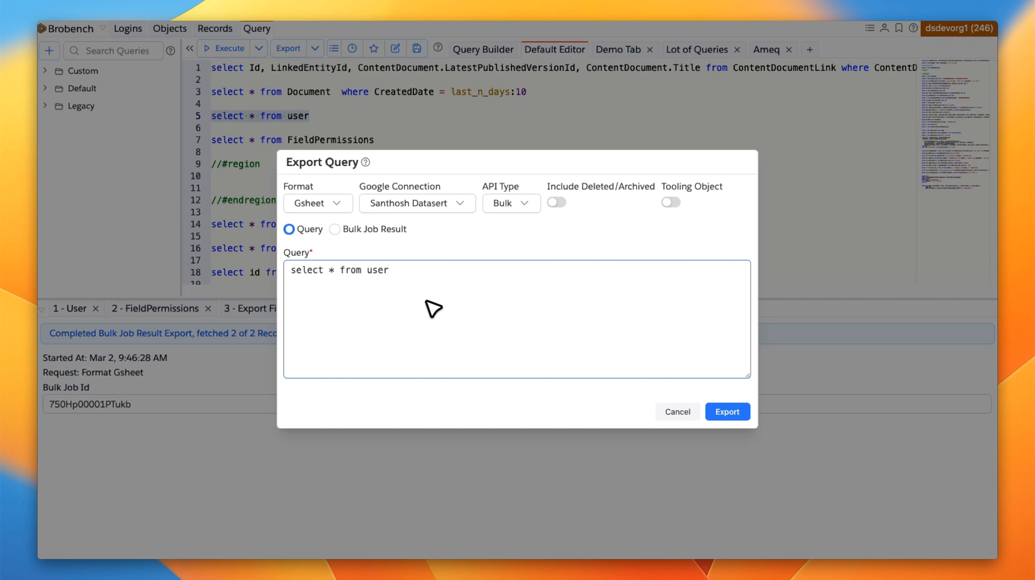
{"action": "left_click", "coordinate": [676, 413]}
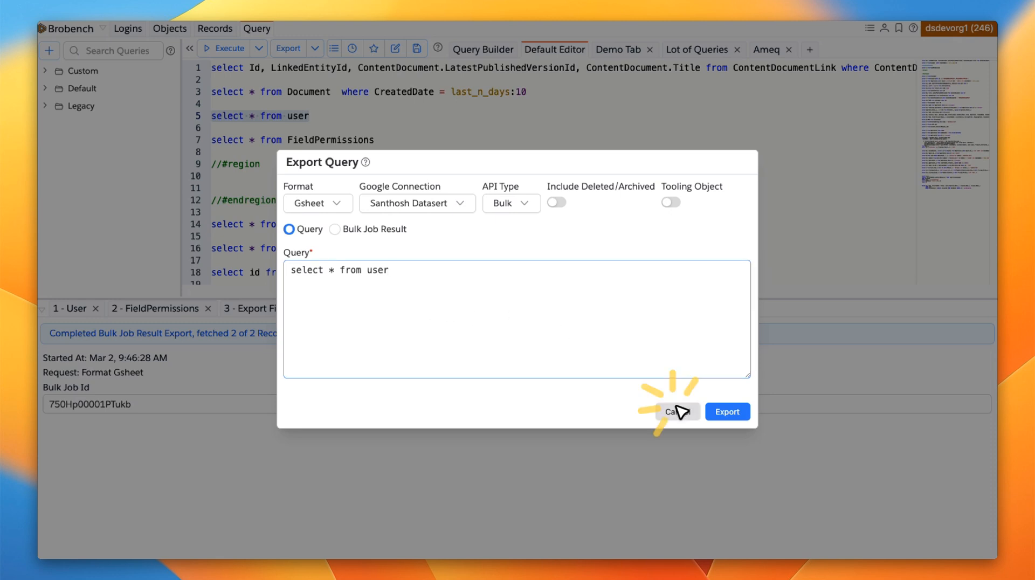
{"action": "left_click", "coordinate": [386, 140]}
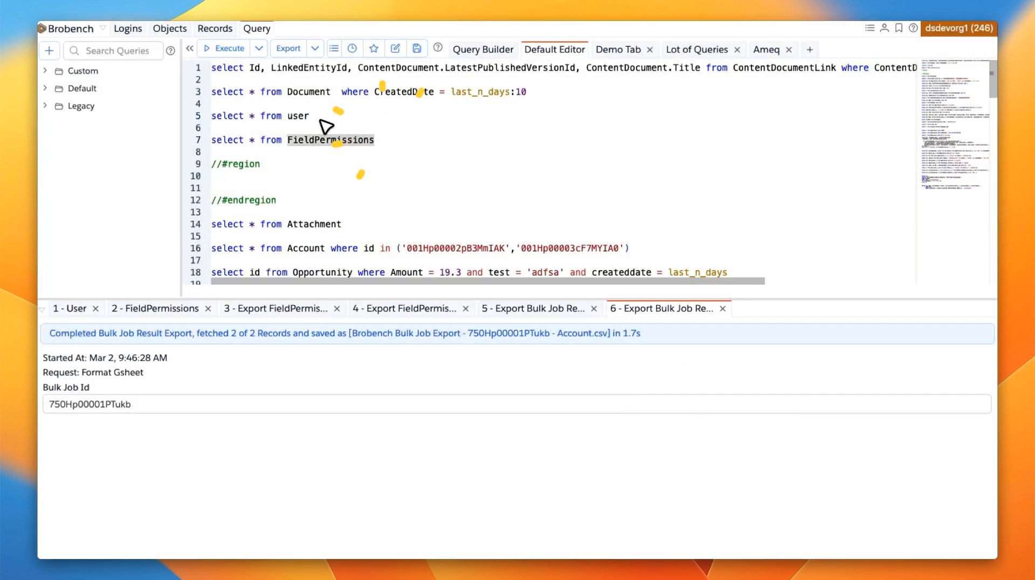
{"action": "triple_click", "coordinate": [299, 116]}
{"action": "left_click", "coordinate": [351, 129]}
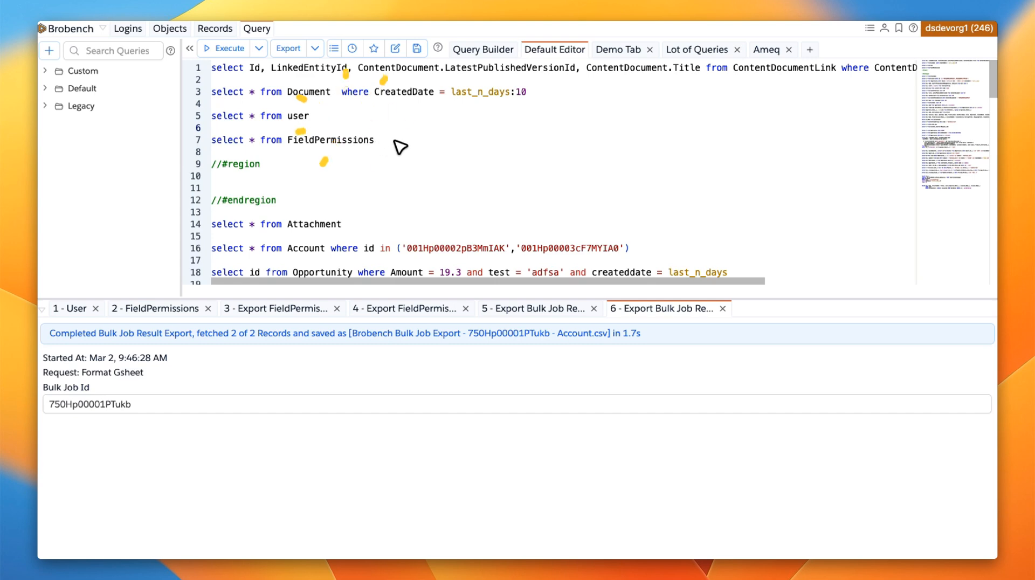
Export the query select * from FieldPermissions in Gsheet format through the export options, with the API type set to Bulk.
{"action": "triple_click", "coordinate": [378, 141]}
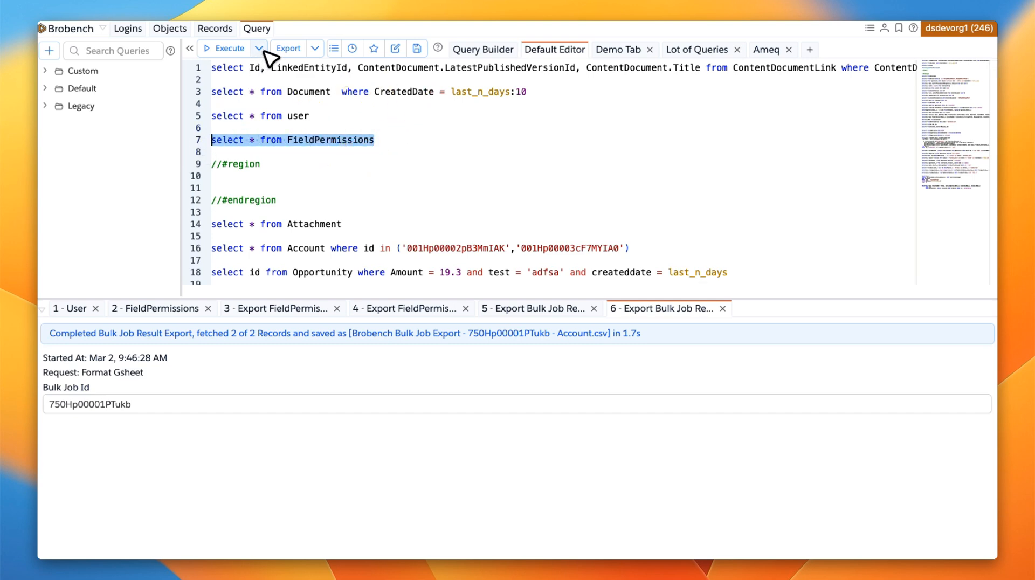
{"action": "left_click", "coordinate": [315, 48]}
{"action": "left_click", "coordinate": [355, 151]}
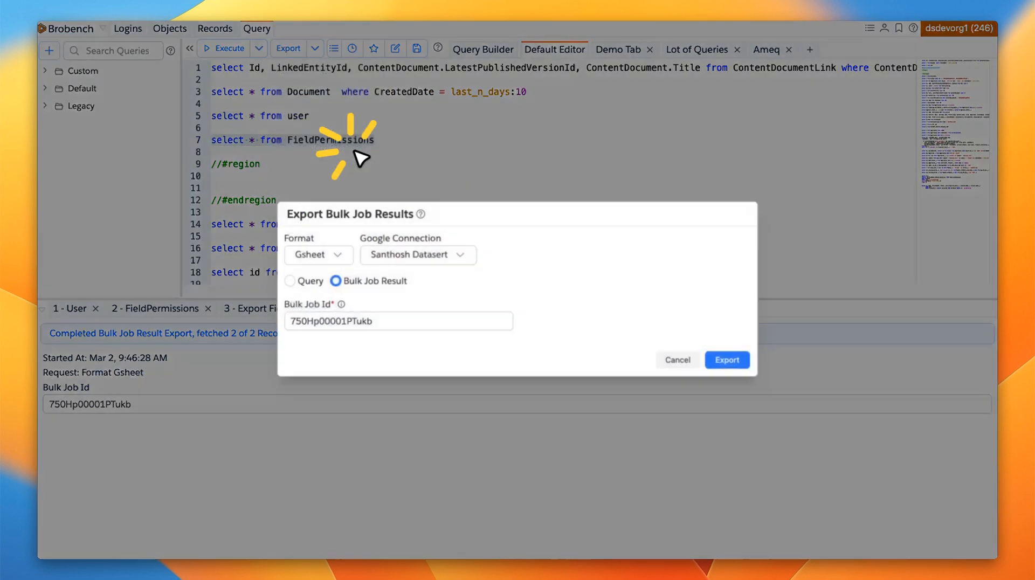
{"action": "left_click", "coordinate": [331, 254]}
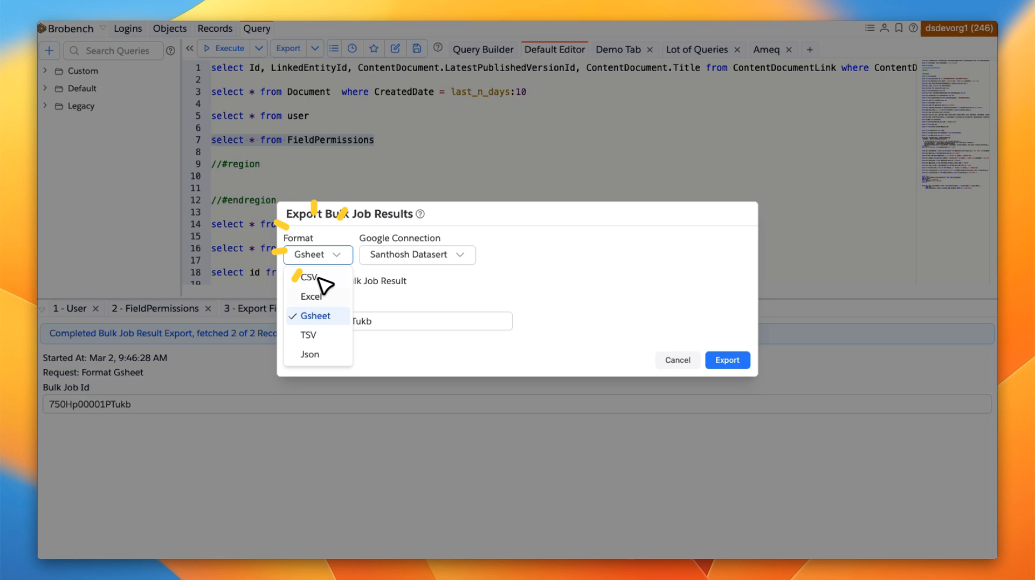
{"action": "left_click", "coordinate": [422, 289]}
{"action": "left_click", "coordinate": [312, 281]}
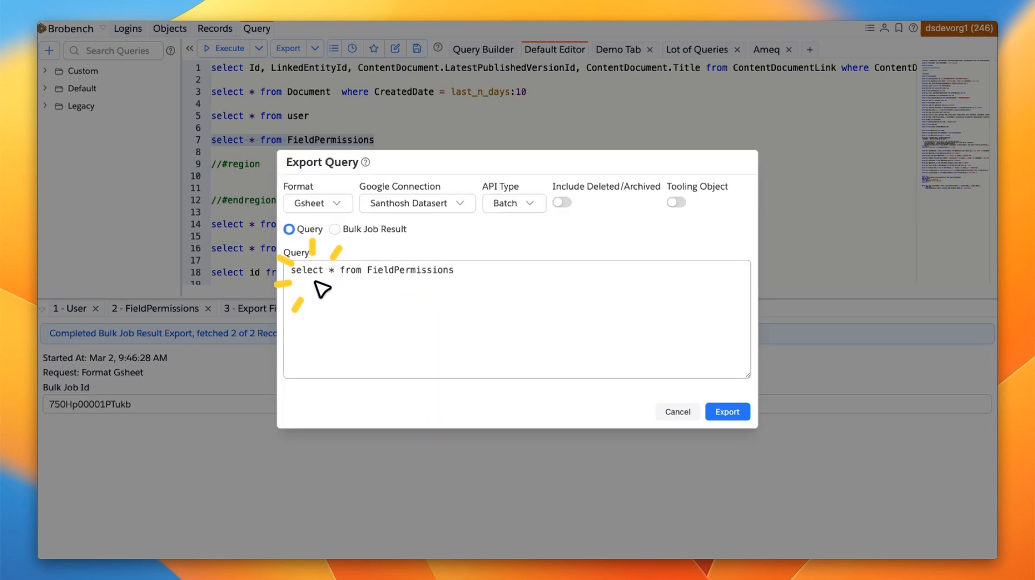
{"action": "left_click", "coordinate": [485, 293]}
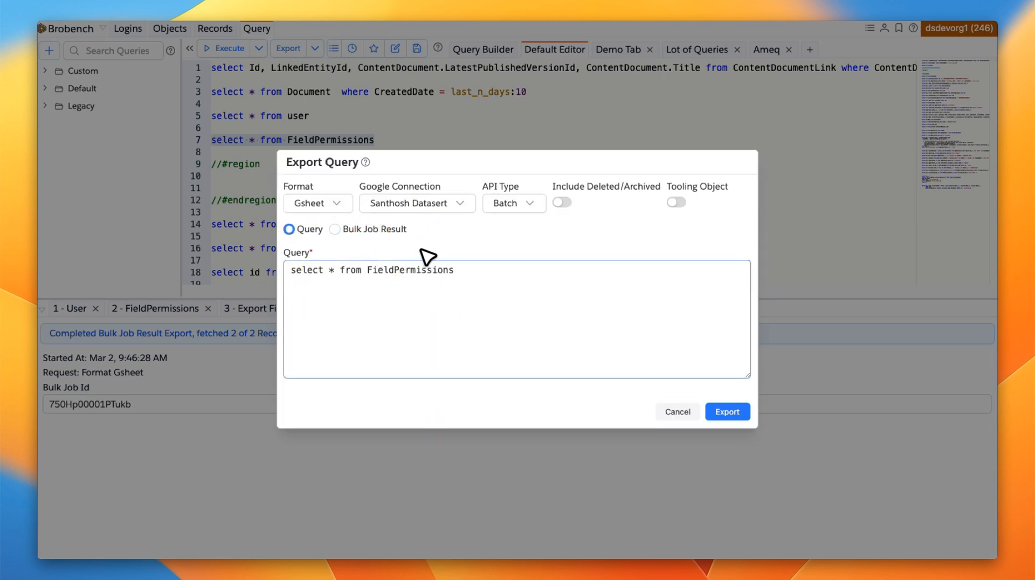
{"action": "left_click", "coordinate": [516, 203]}
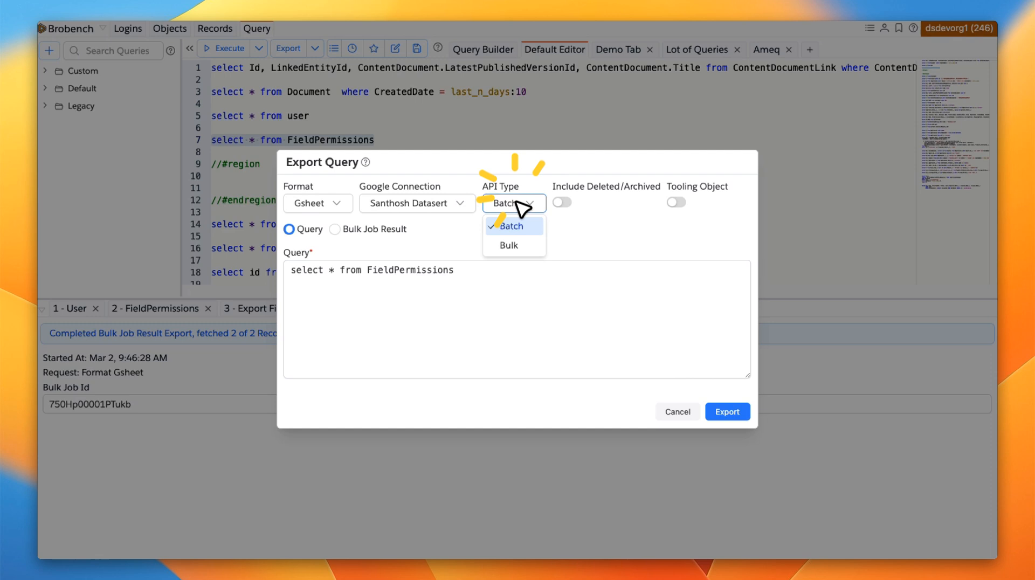
{"action": "left_click", "coordinate": [512, 245]}
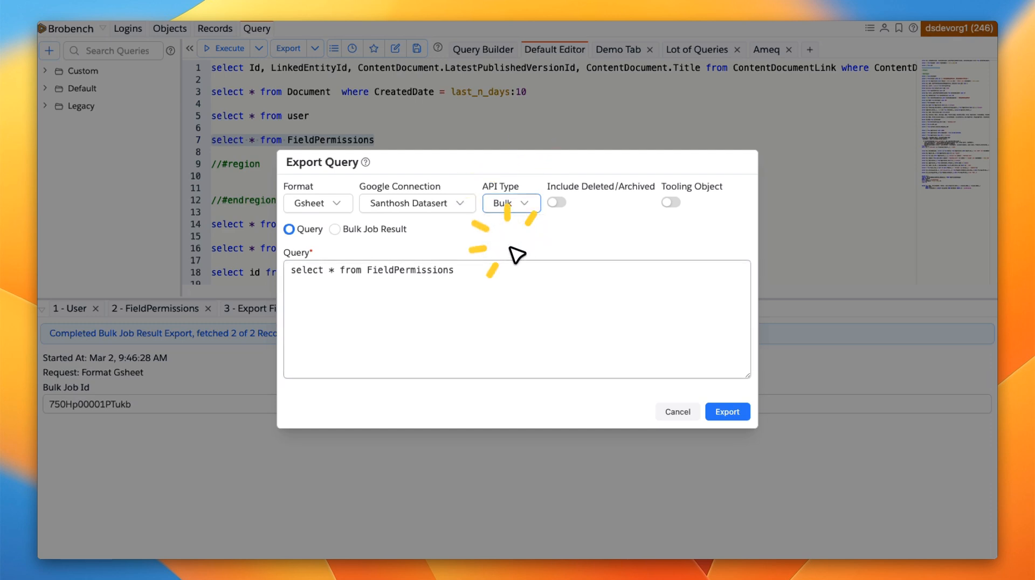
{"action": "left_click", "coordinate": [723, 410]}
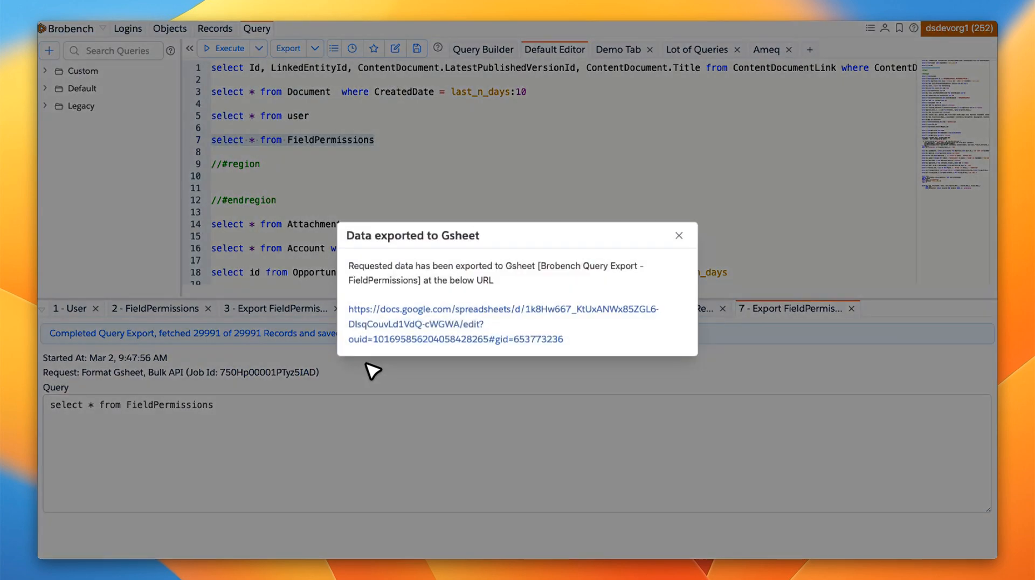
Open the exported FieldPermissions spreadsheet, look through its rows, and return to Brobench to dismiss the export message.
{"action": "left_click", "coordinate": [450, 314]}
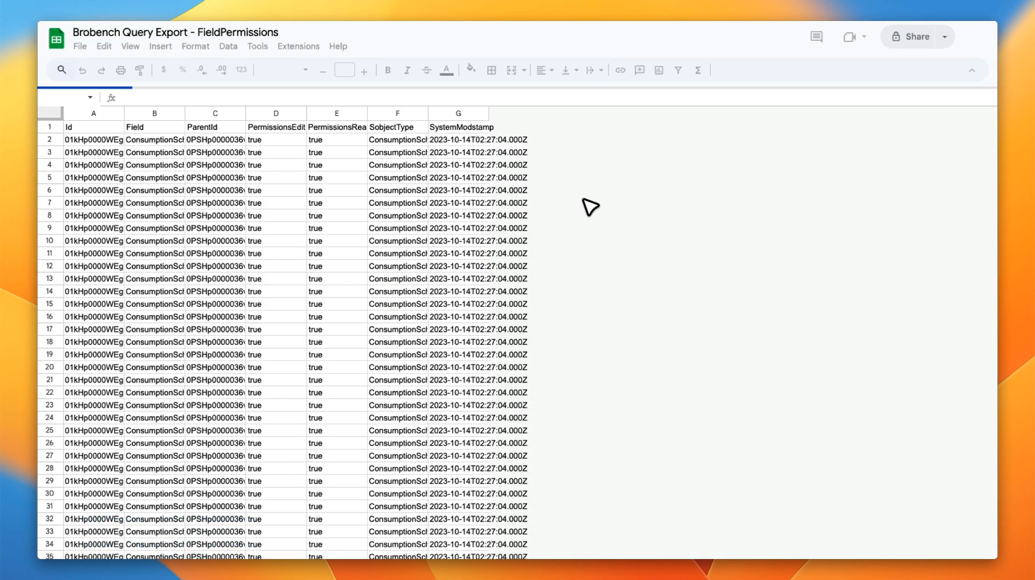
{"action": "left_click_drag", "start_coordinate": [998, 125], "coordinate": [968, 548]}
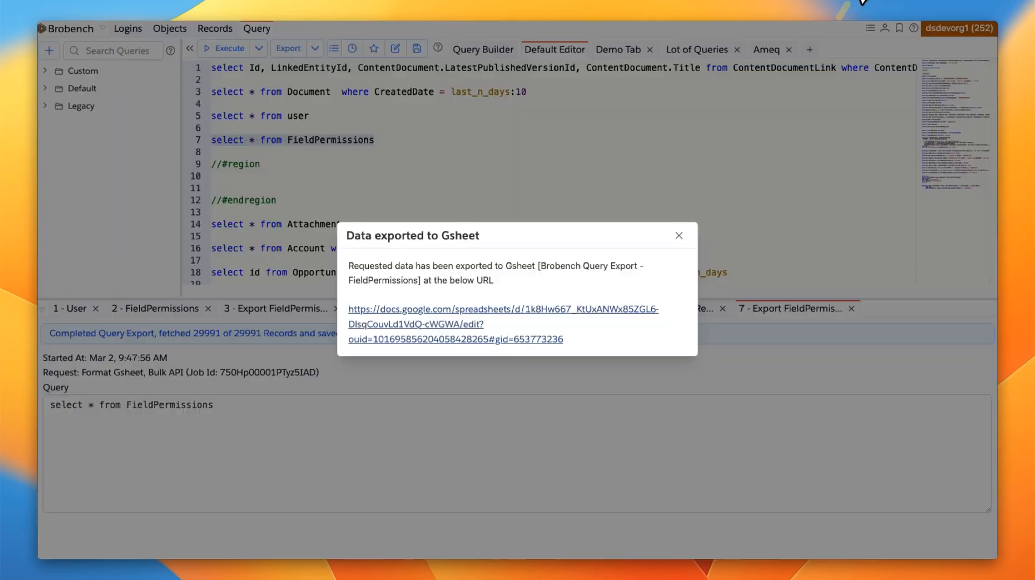
{"action": "left_click", "coordinate": [679, 236]}
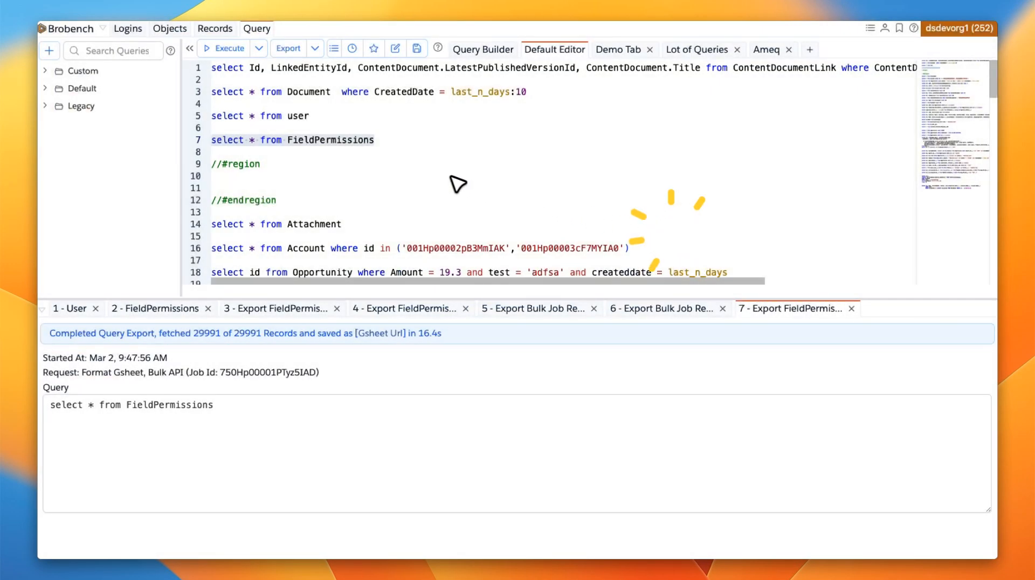